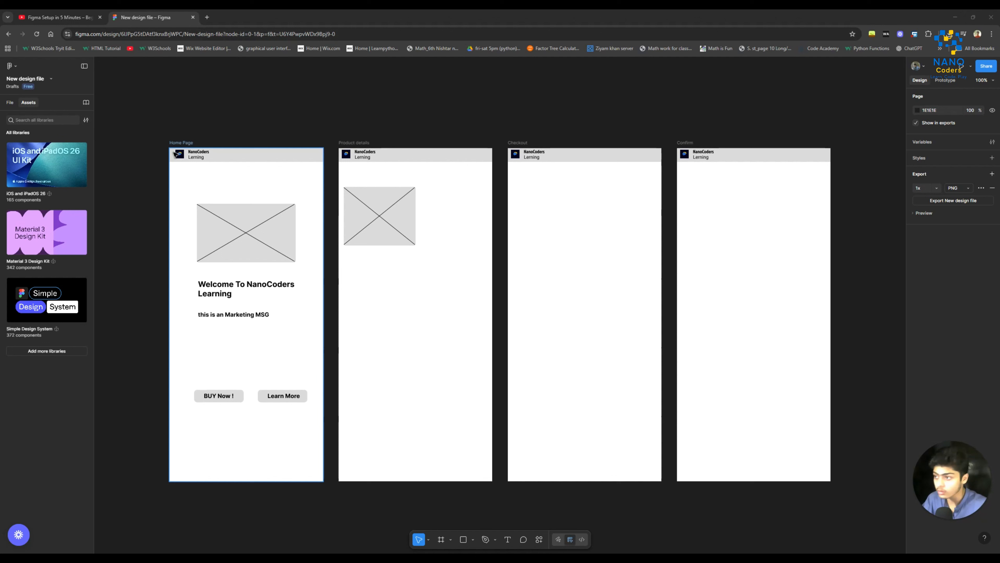
# Move the four page frames together up and to the left on the canvas, to Y -940.
pyautogui.click(215, 183)
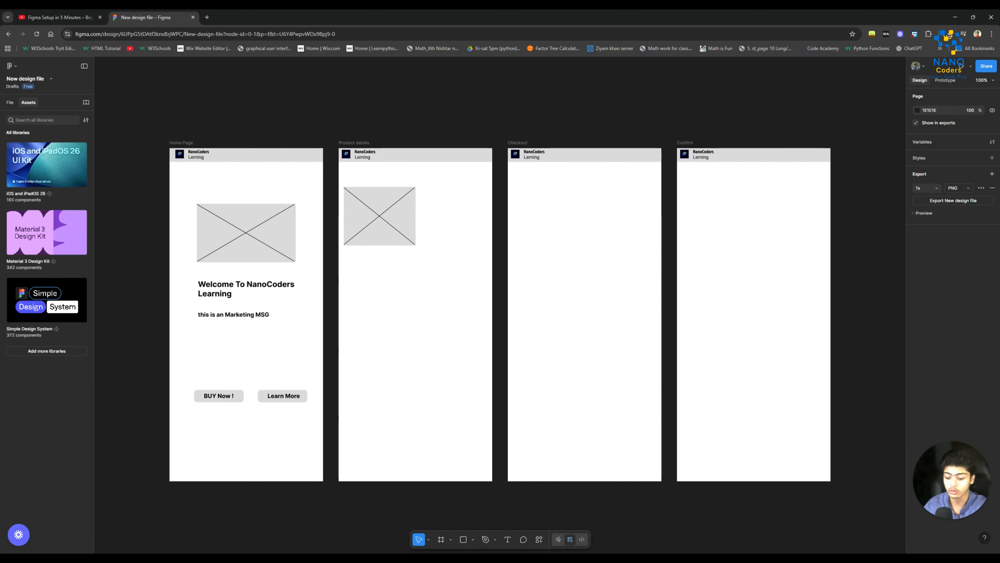
pyautogui.scroll(-1, 481, 508)
pyautogui.scroll(-5, 482, 506)
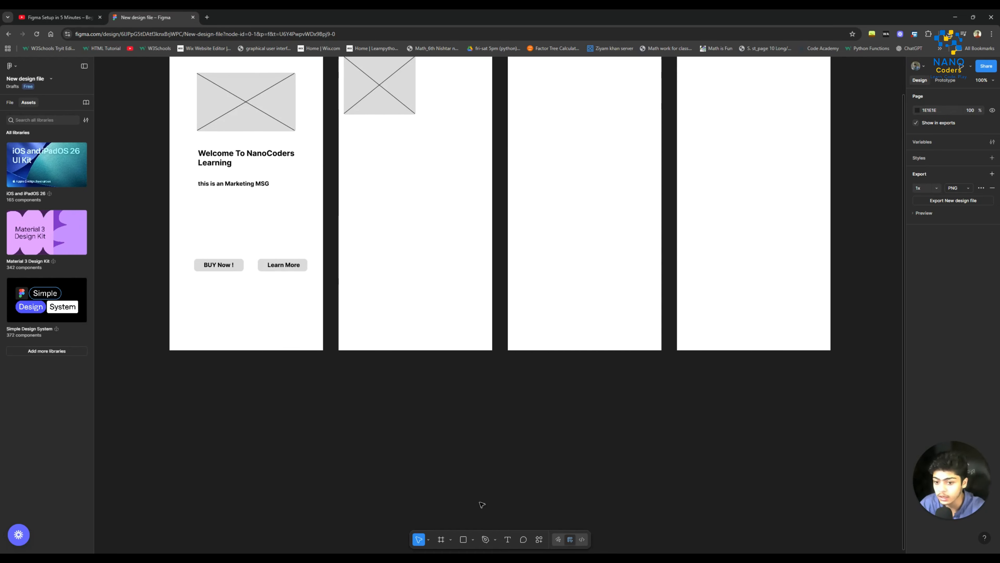
pyautogui.scroll(-3, 481, 504)
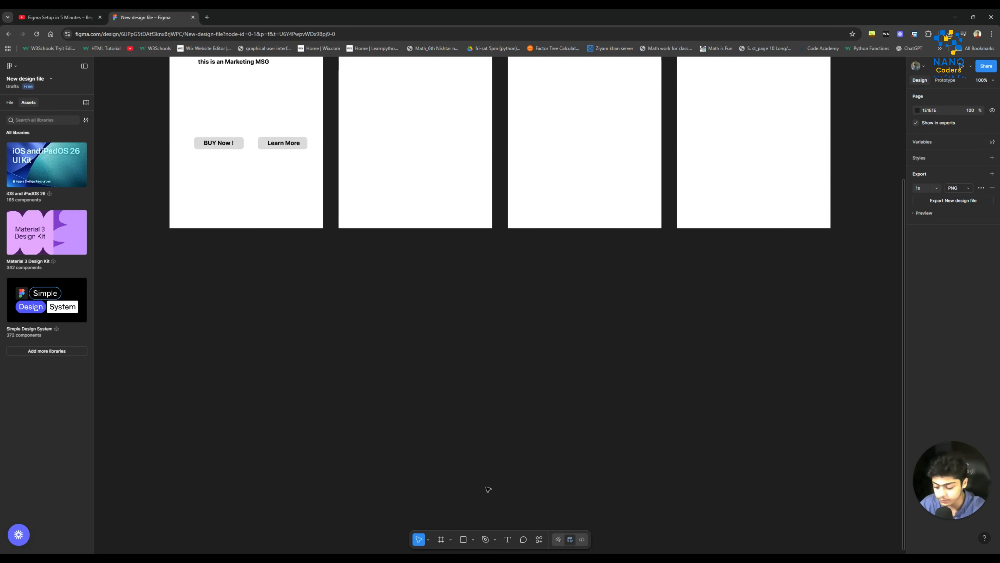
pyautogui.scroll(-5, 489, 487)
pyautogui.moveTo(328, 185); pyautogui.dragTo(684, 396)
pyautogui.moveTo(545, 329); pyautogui.dragTo(298, 172)
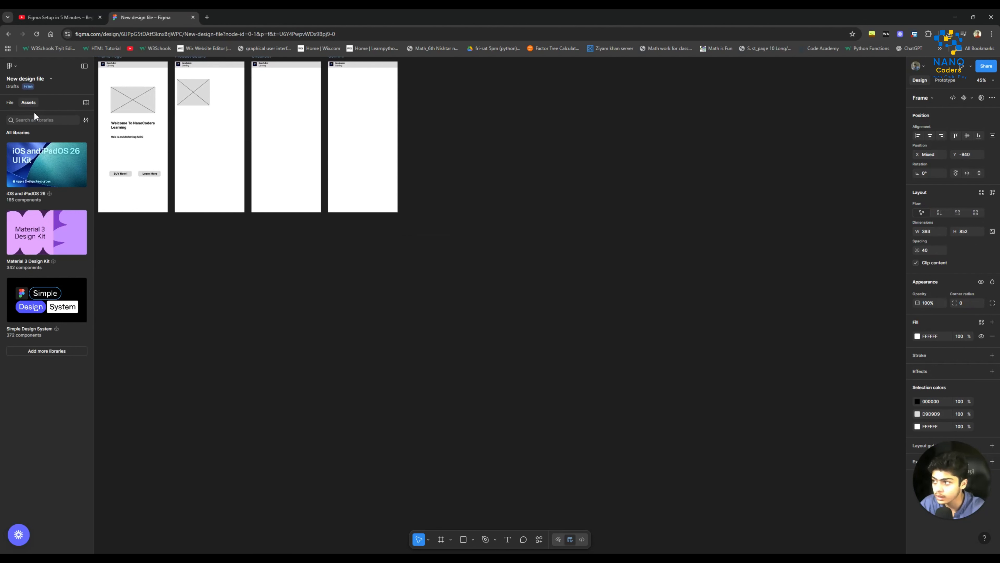
# Add a new page named "Login" to the design file.
pyautogui.click(11, 103)
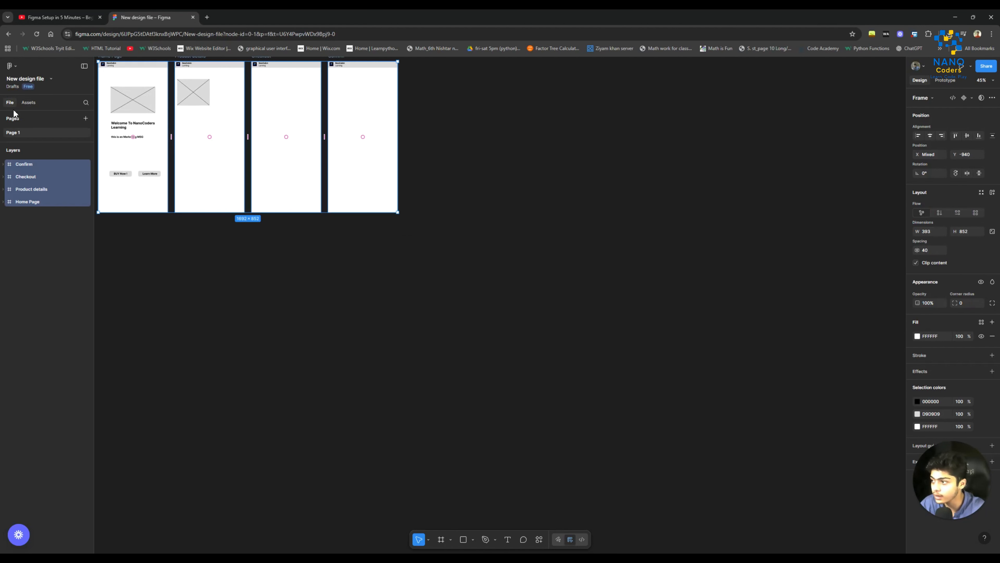
pyautogui.click(66, 322)
pyautogui.click(69, 278)
pyautogui.click(53, 132)
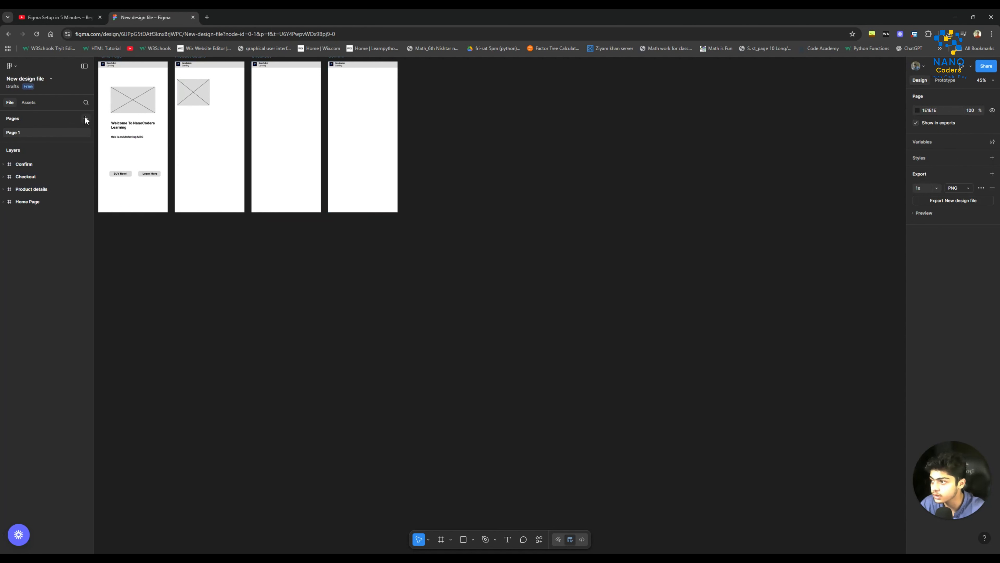
pyautogui.click(86, 119)
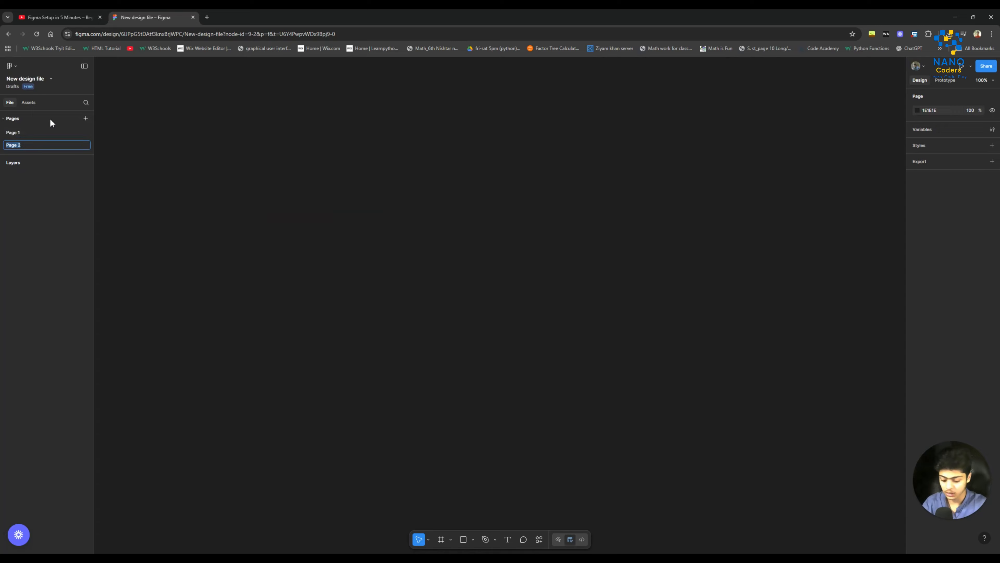
pyautogui.write('Login')
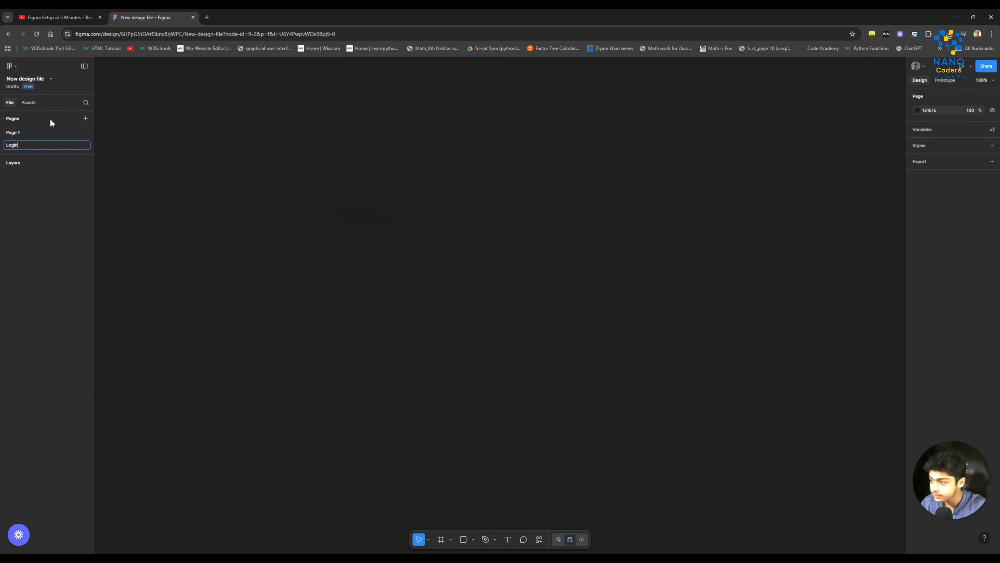
pyautogui.press('Return')
pyautogui.click(202, 131)
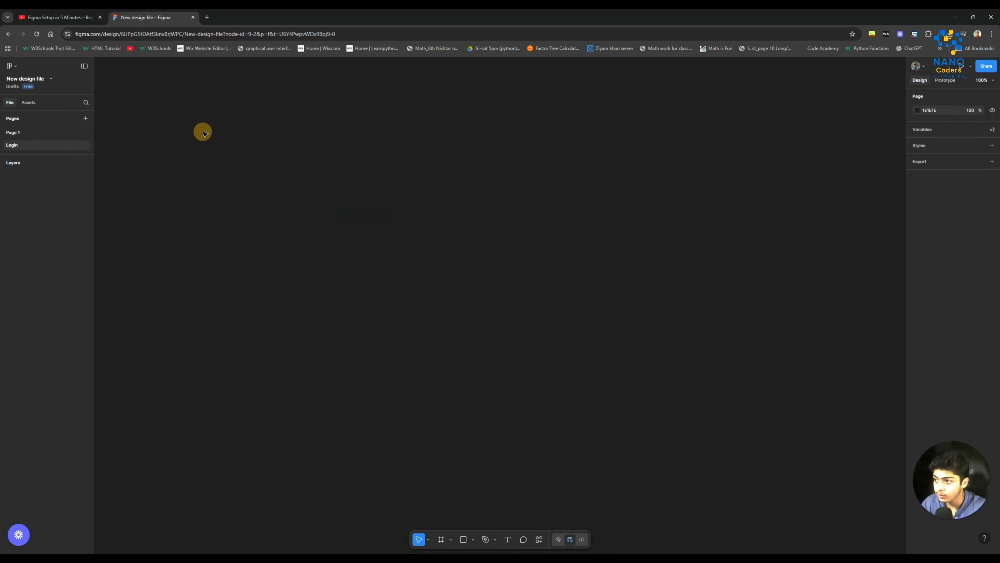
# Create an iPhone 13 & 14 preset frame on the Login page and move it up to about Y -93.
pyautogui.press('f')
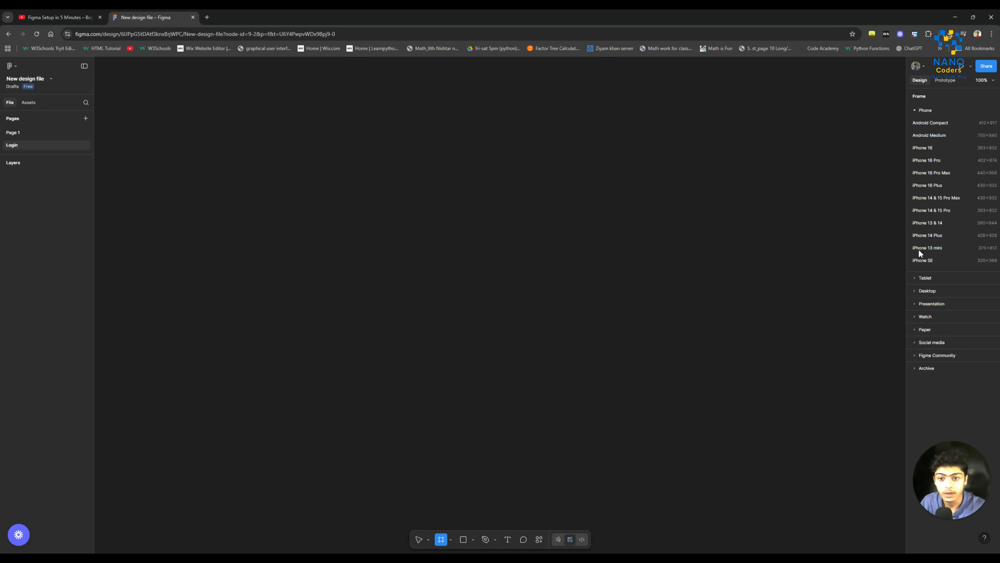
pyautogui.click(945, 224)
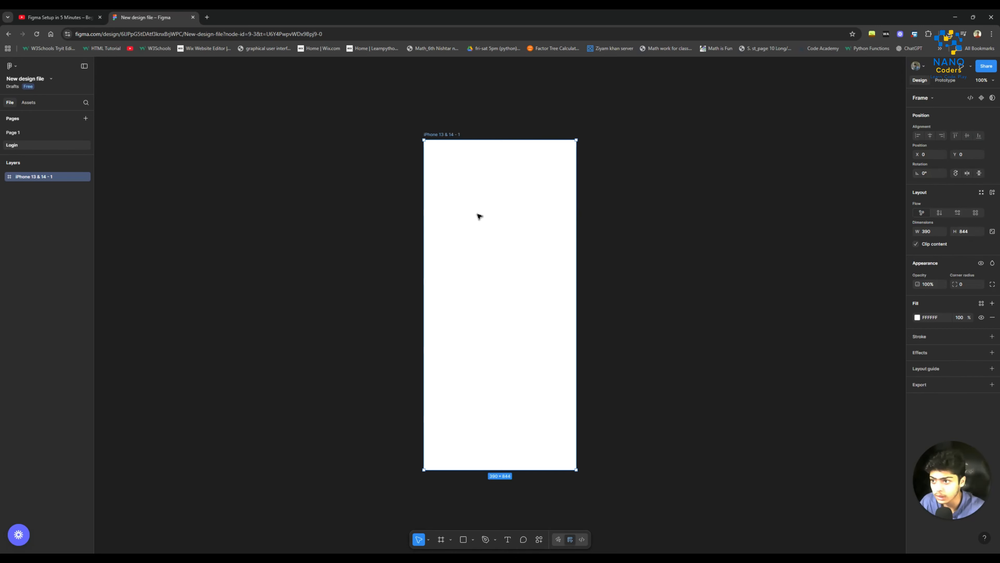
pyautogui.moveTo(490, 229); pyautogui.dragTo(489, 194)
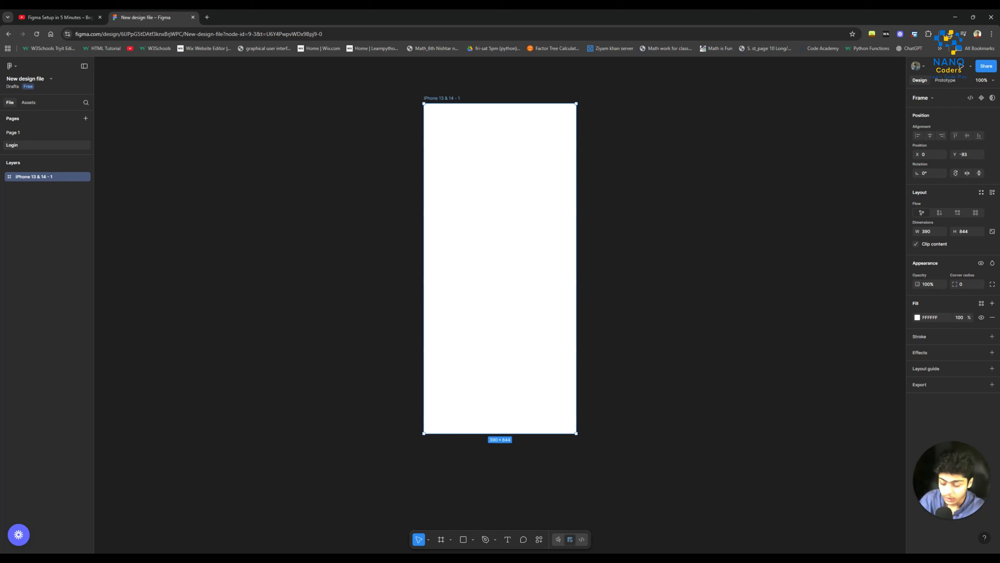
# Rename the iPhone 13 & 14 frame to "Login Screen".
pyautogui.click(448, 101)
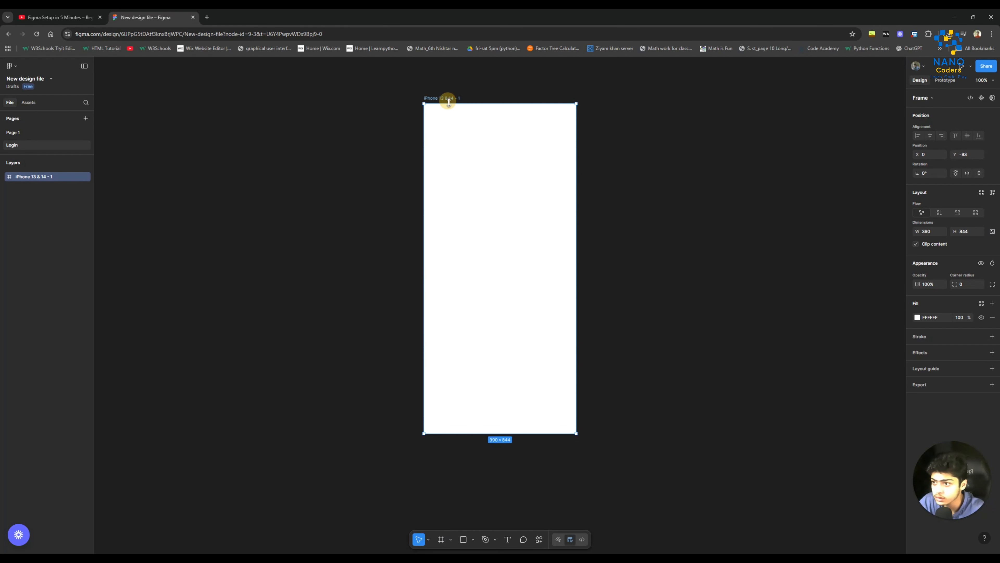
pyautogui.doubleClick(451, 99)
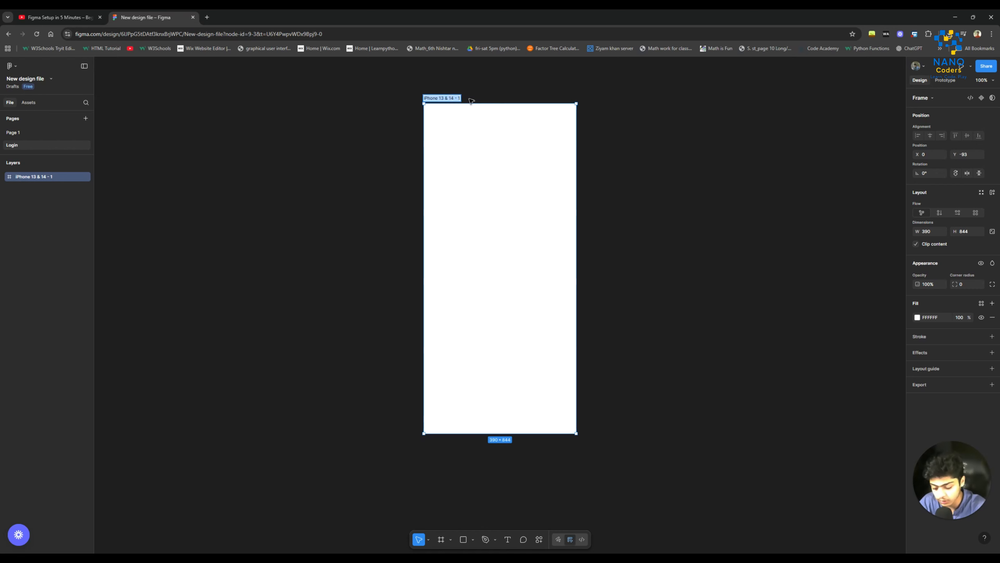
pyautogui.write('Login Screen')
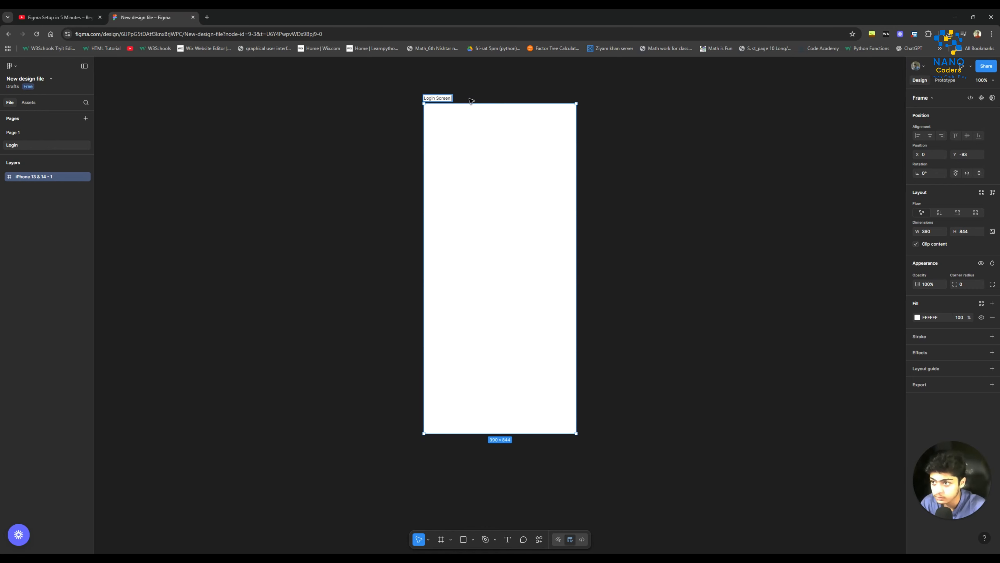
pyautogui.press('Return')
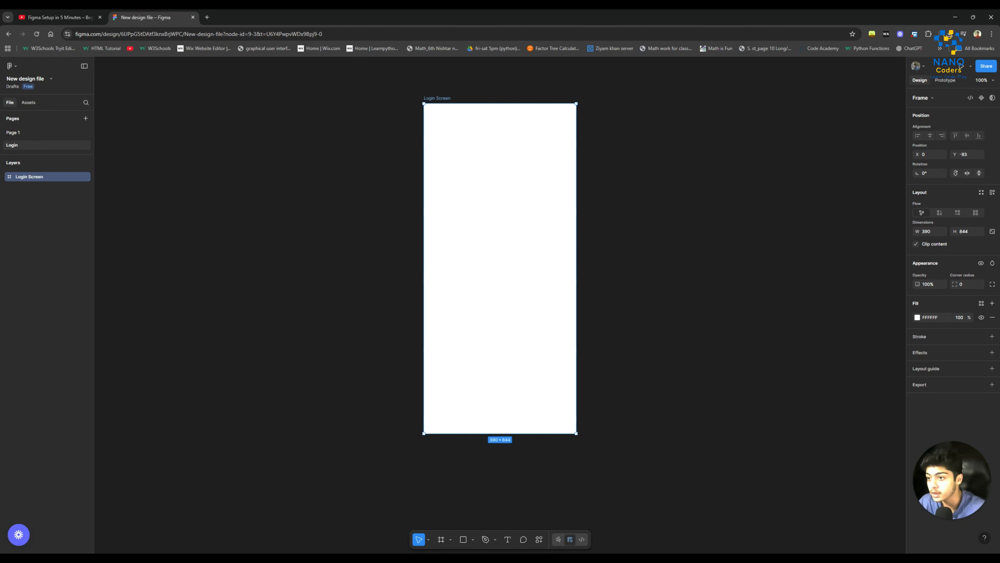
# Change the Login Screen frame's fill to the muted blue-grey 76959C.
pyautogui.rightClick(534, 237)
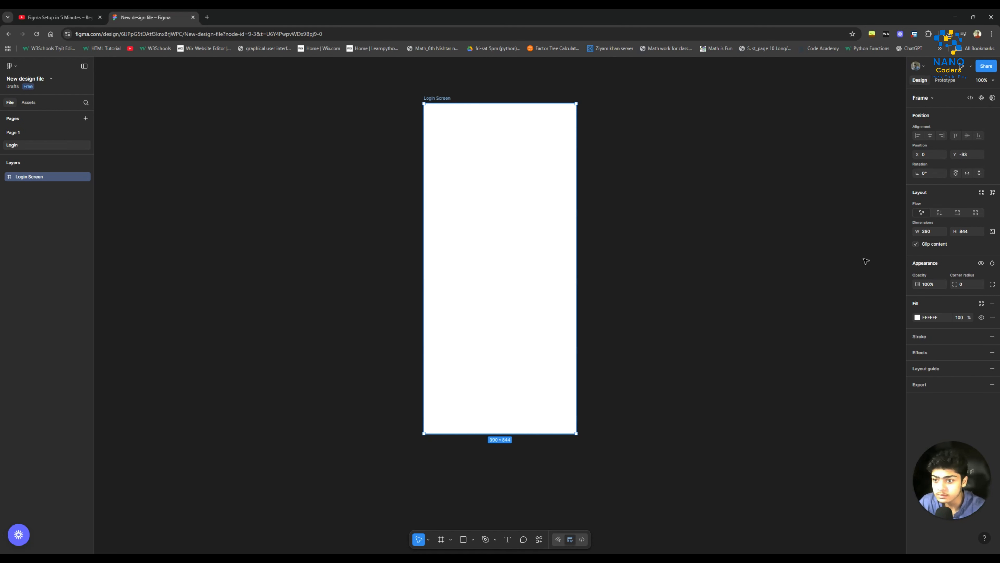
pyautogui.press('Escape')
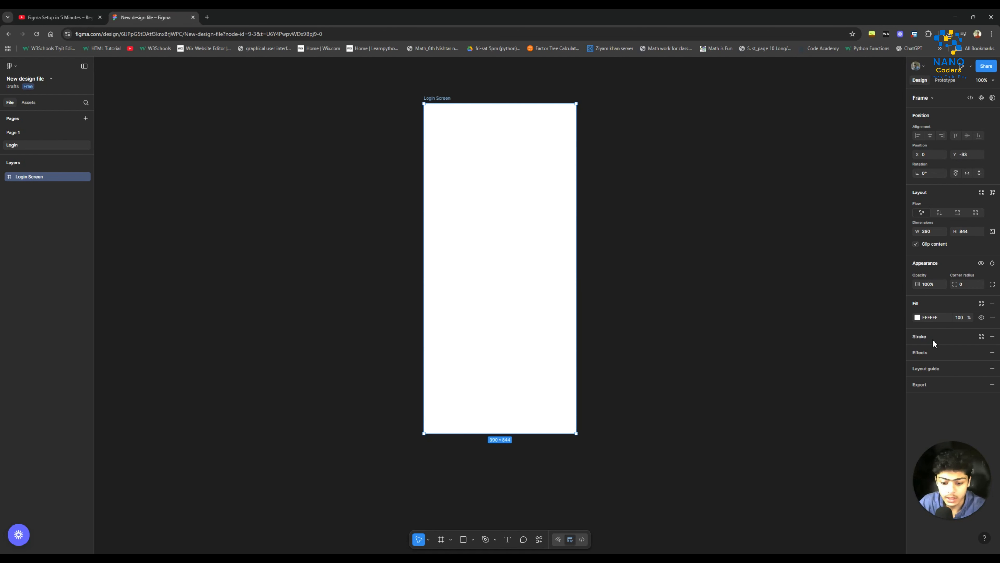
pyautogui.click(917, 317)
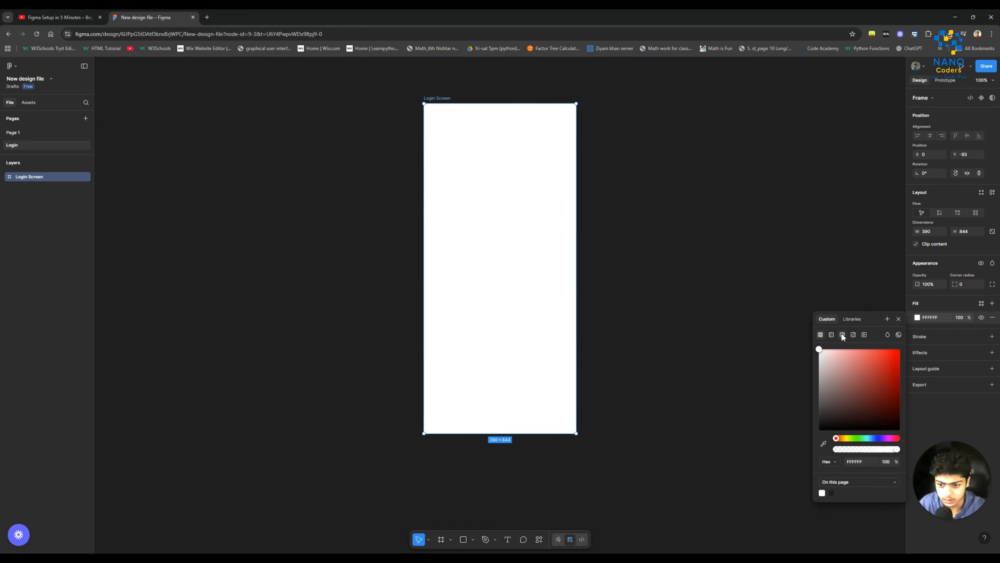
pyautogui.click(867, 438)
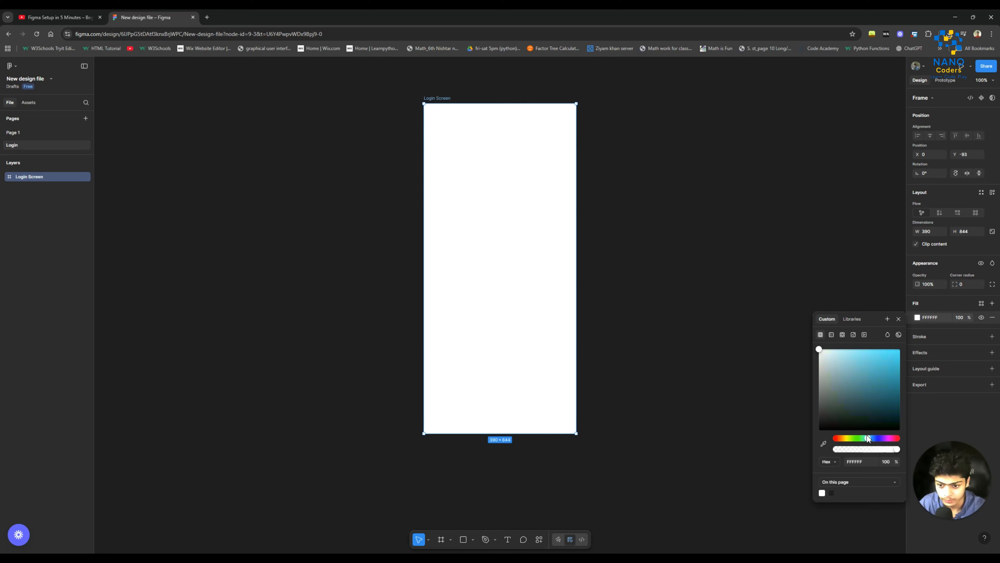
pyautogui.click(842, 438)
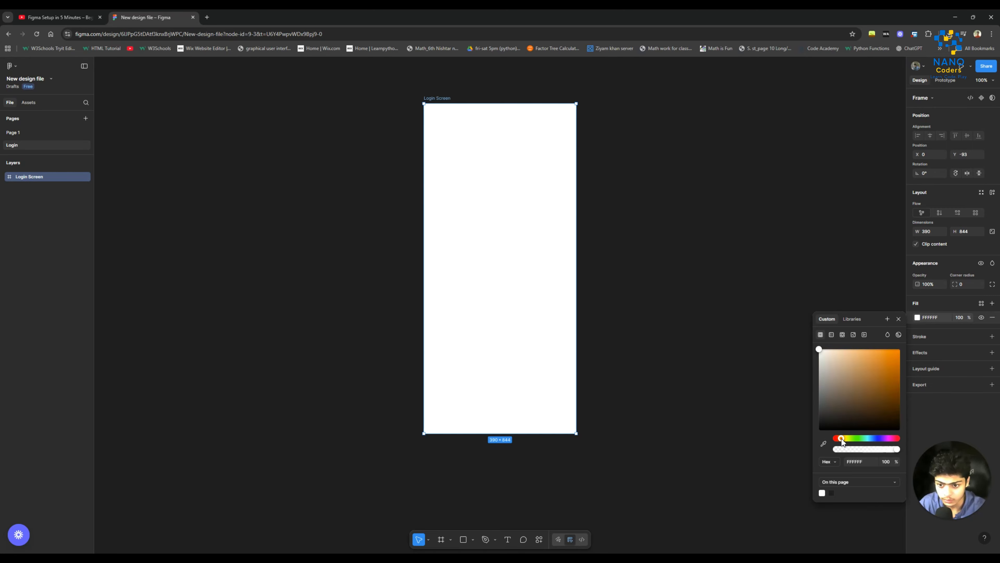
pyautogui.moveTo(867, 438)
pyautogui.mouseDown()
pyautogui.moveTo(898, 441)
pyautogui.moveTo(840, 460)
pyautogui.moveTo(878, 451)
pyautogui.moveTo(869, 453)
pyautogui.mouseUp()
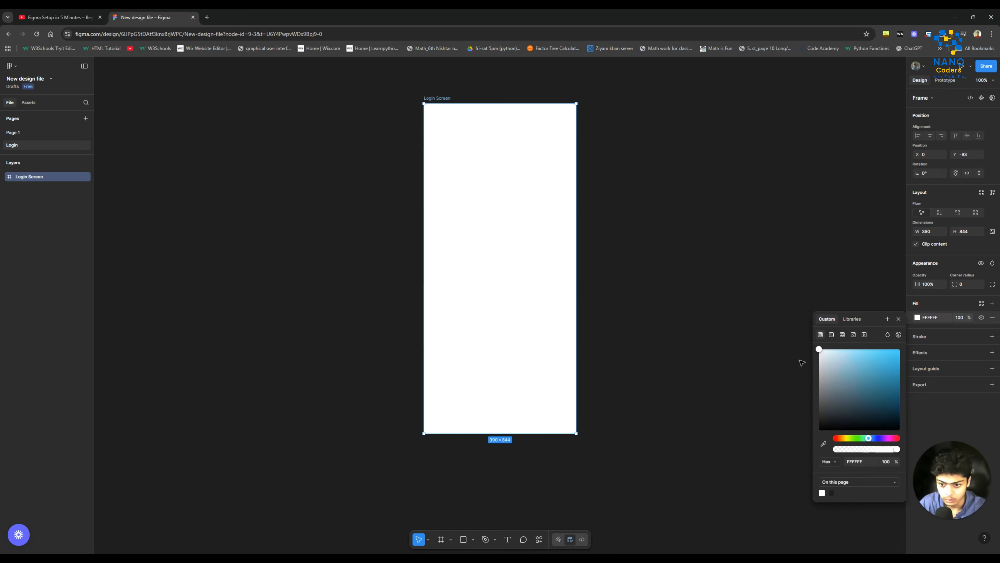
pyautogui.click(846, 408)
pyautogui.click(839, 382)
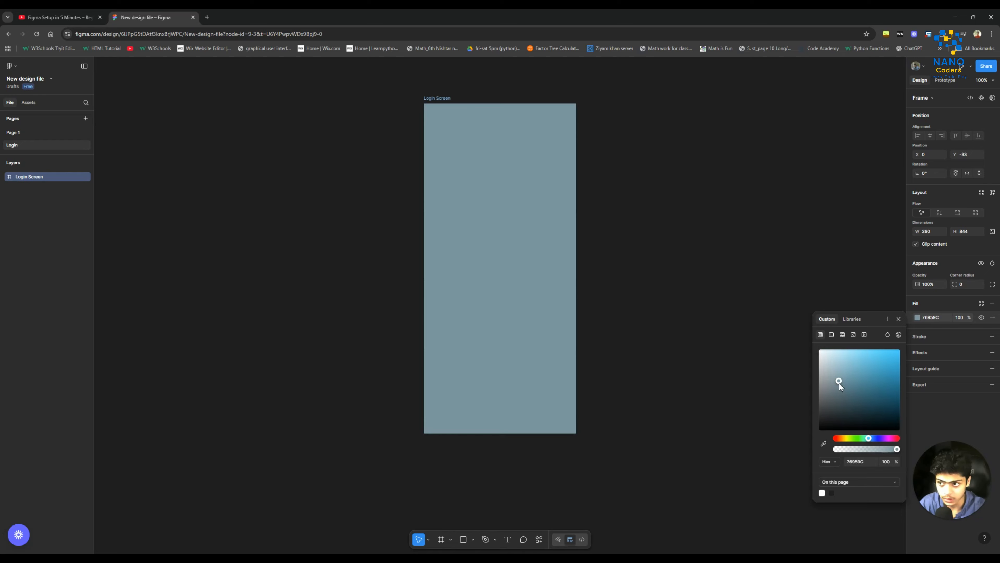
pyautogui.click(497, 189)
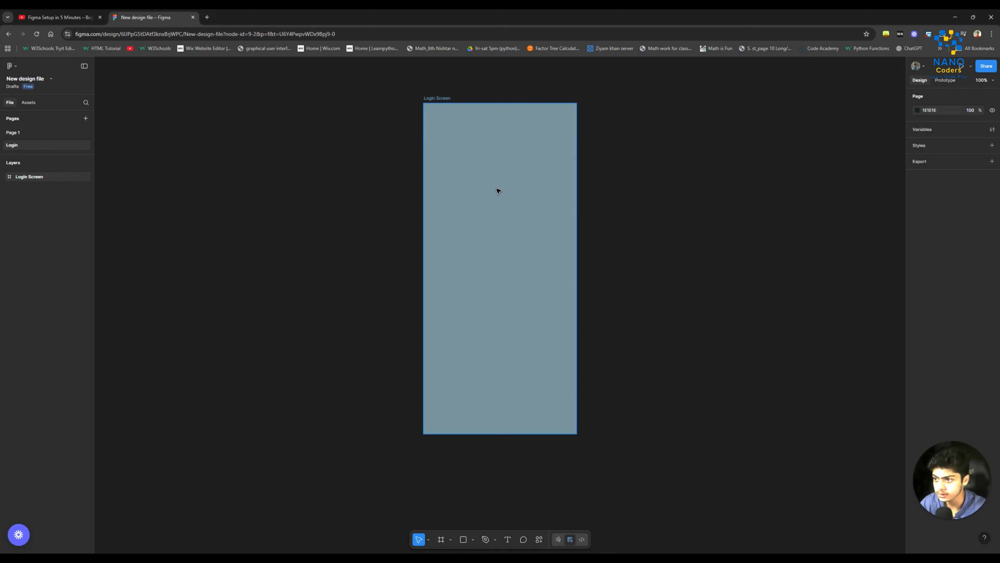
# Move the Login Screen frame up and to the left, to about X -138, Y -131.
pyautogui.click(456, 188)
pyautogui.moveTo(453, 186)
pyautogui.mouseDown()
pyautogui.moveTo(436, 143)
pyautogui.moveTo(426, 147)
pyautogui.moveTo(433, 191)
pyautogui.moveTo(445, 175)
pyautogui.mouseUp()
pyautogui.scroll(2, 446, 175)
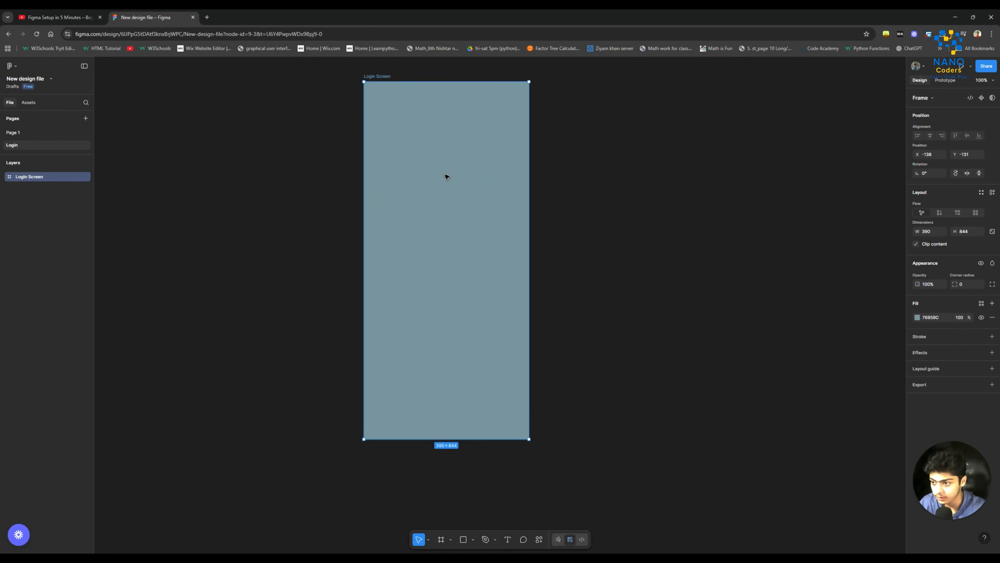
pyautogui.scroll(3, 446, 176)
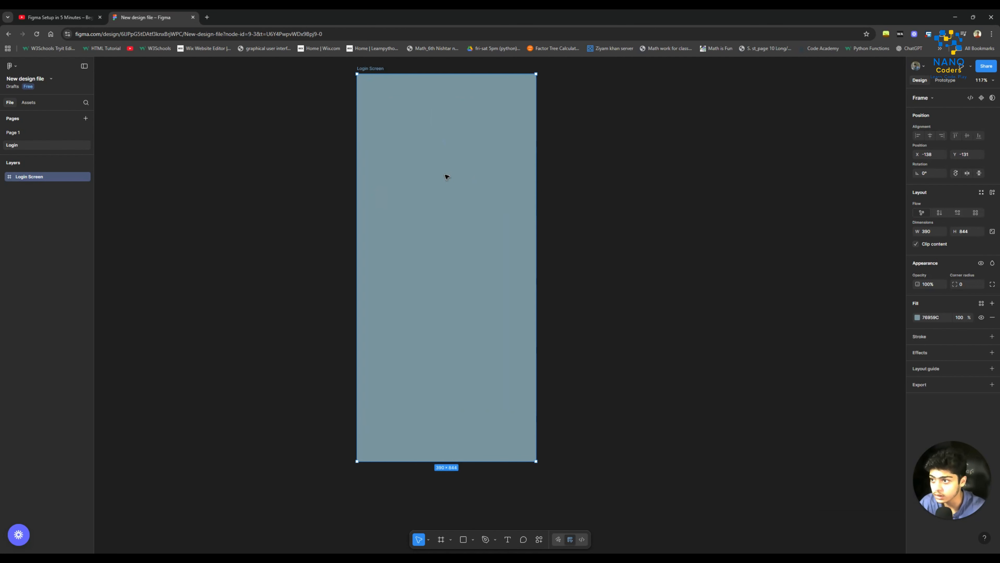
pyautogui.scroll(2, 447, 176)
pyautogui.scroll(-5, 446, 176)
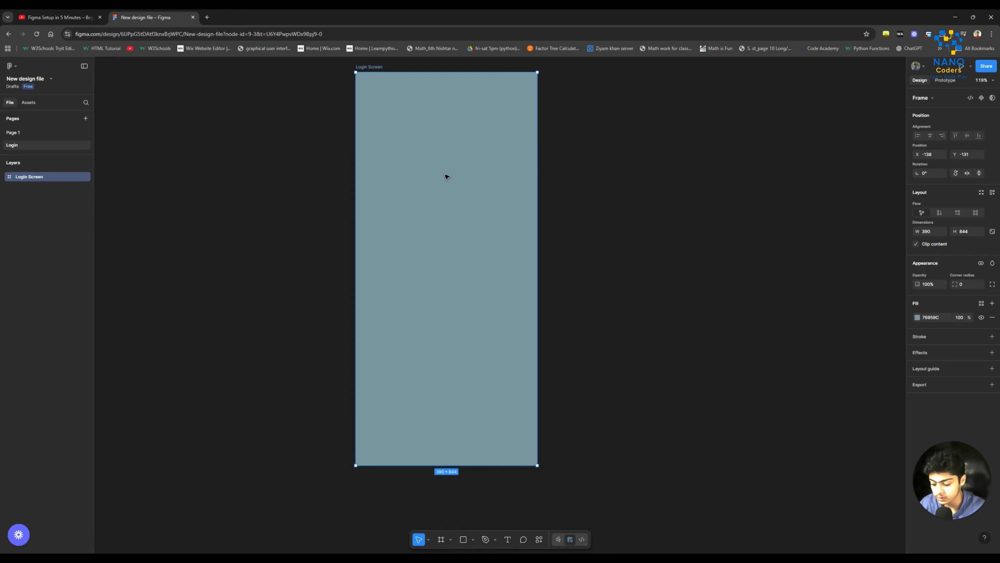
pyautogui.hotkey('shift', '1')
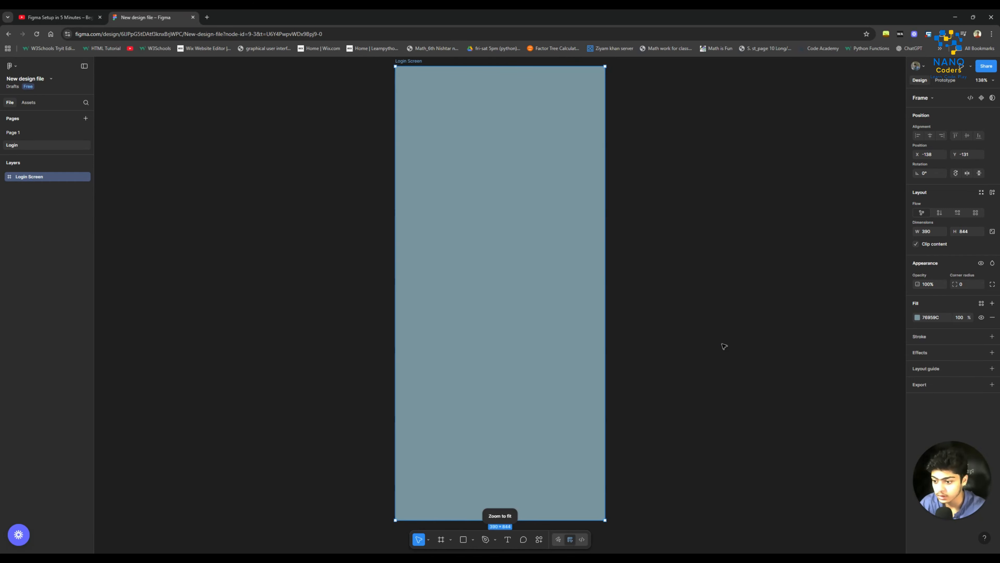
pyautogui.press('Escape')
pyautogui.hscroll(1, 563, 371)
pyautogui.hscroll(-2, 563, 371)
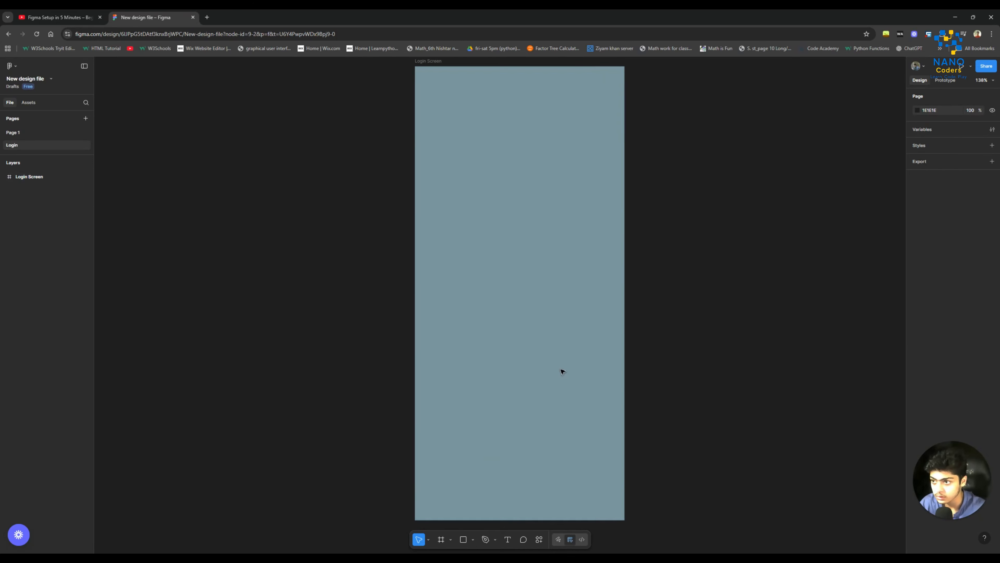
pyautogui.scroll(-4, 563, 372)
pyautogui.scroll(1, 562, 371)
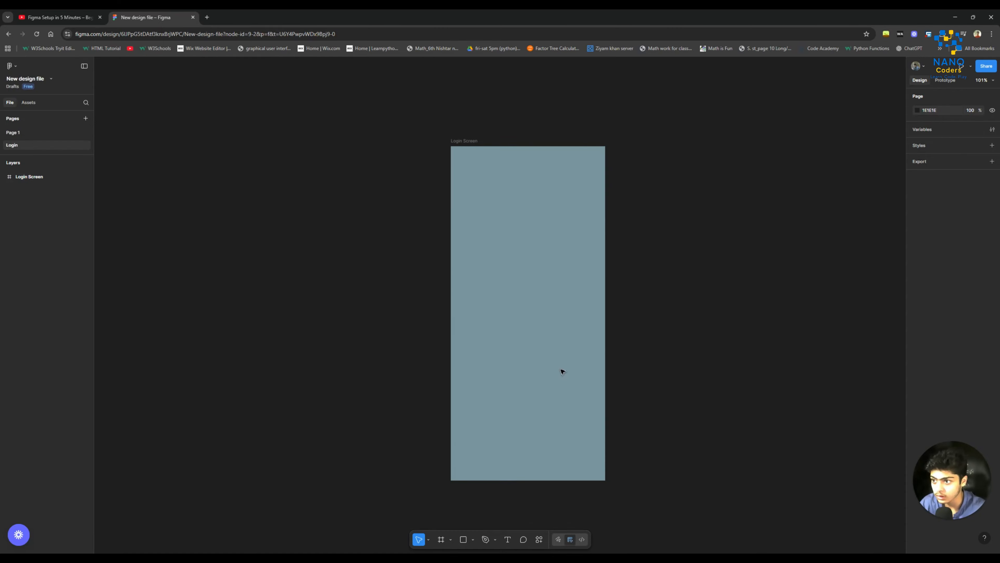
pyautogui.scroll(-1, 563, 371)
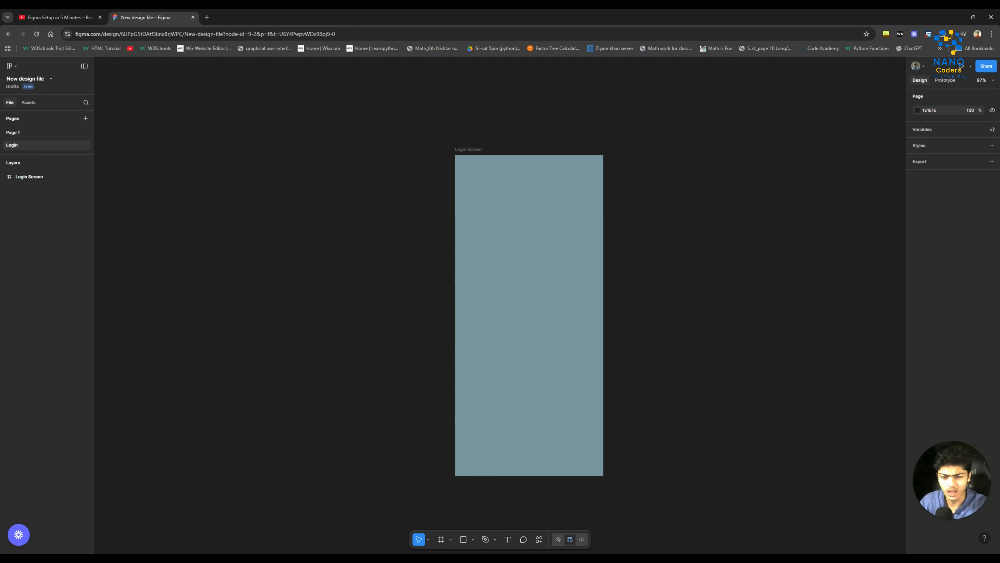
# Add the text "NanoLogin" near the middle of the Login Screen frame, at about X 145, Y 339.
pyautogui.click(527, 308)
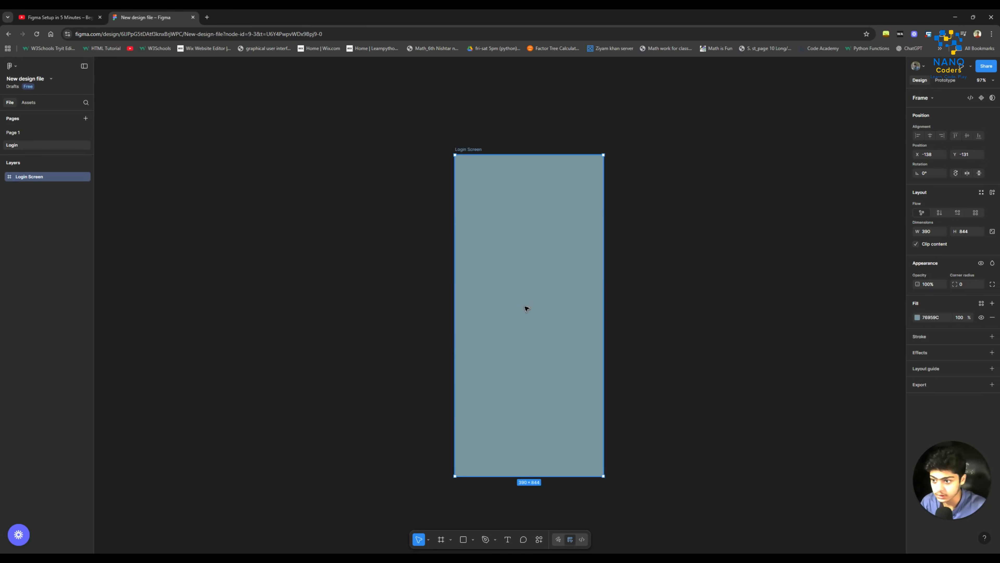
pyautogui.press('t')
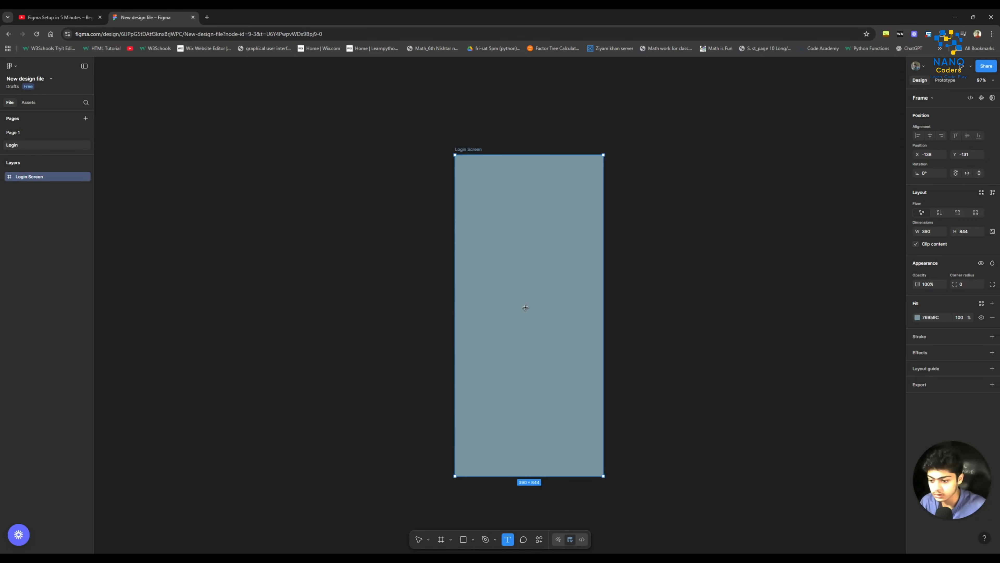
pyautogui.click(511, 283)
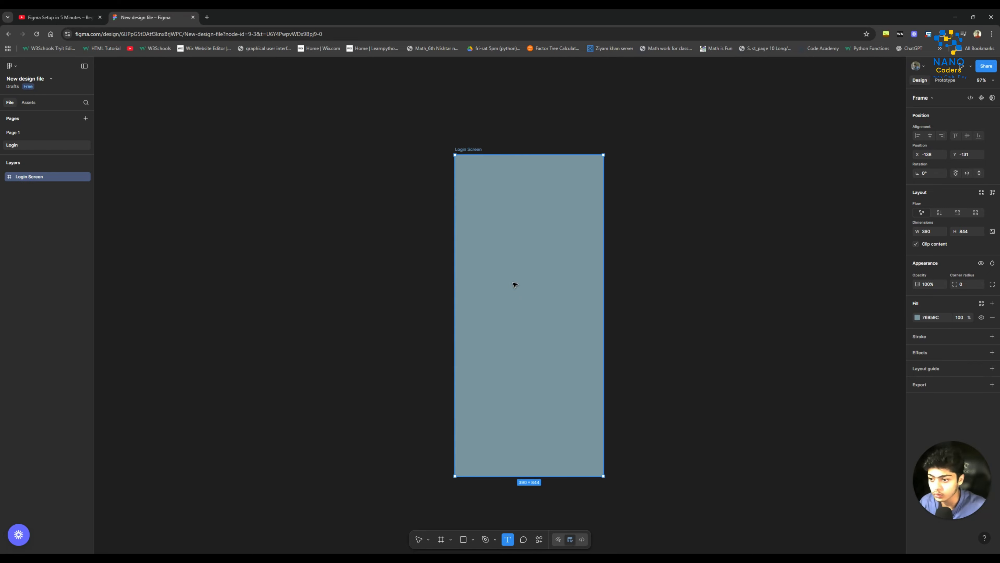
pyautogui.click(513, 284)
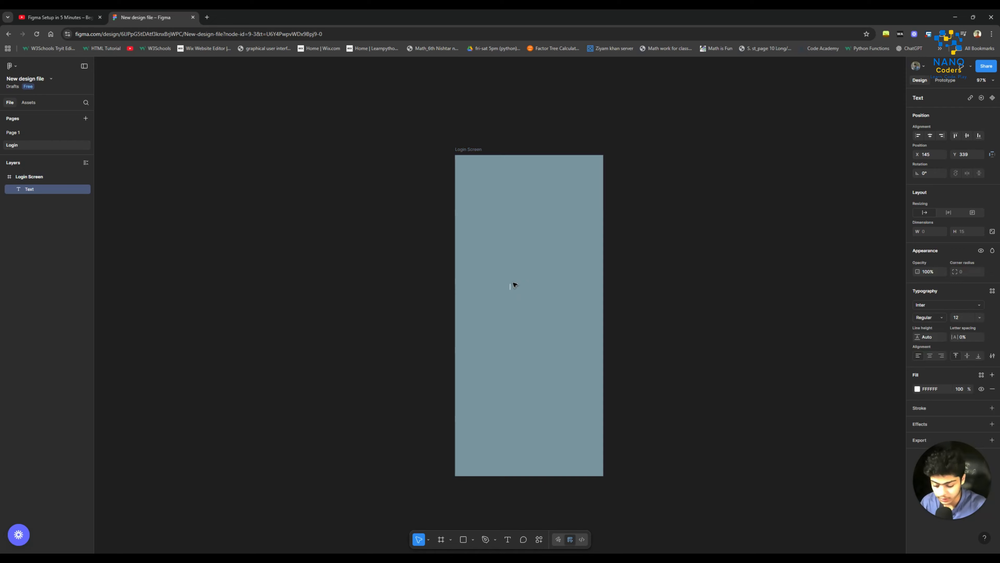
pyautogui.write('Nano')
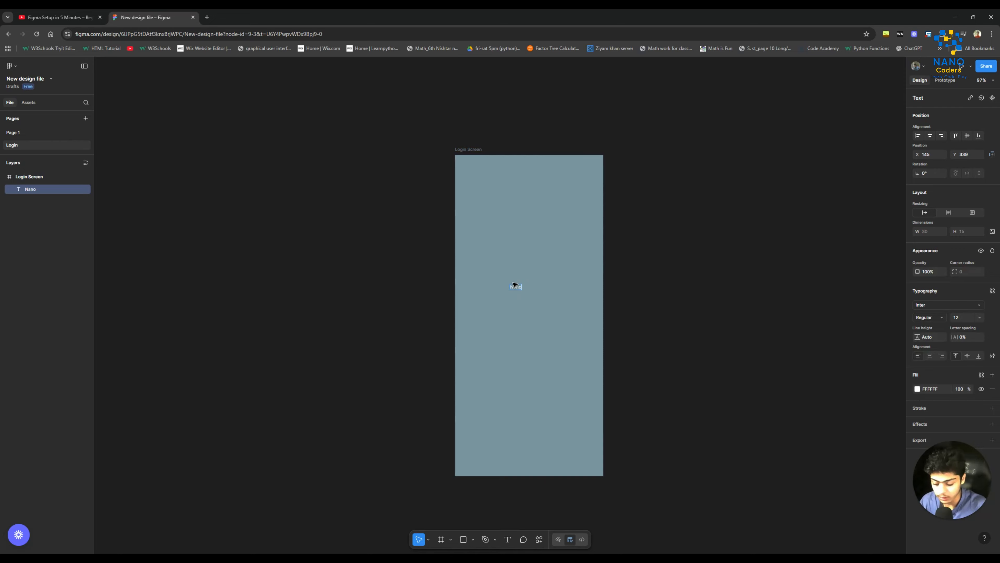
pyautogui.write('Log')
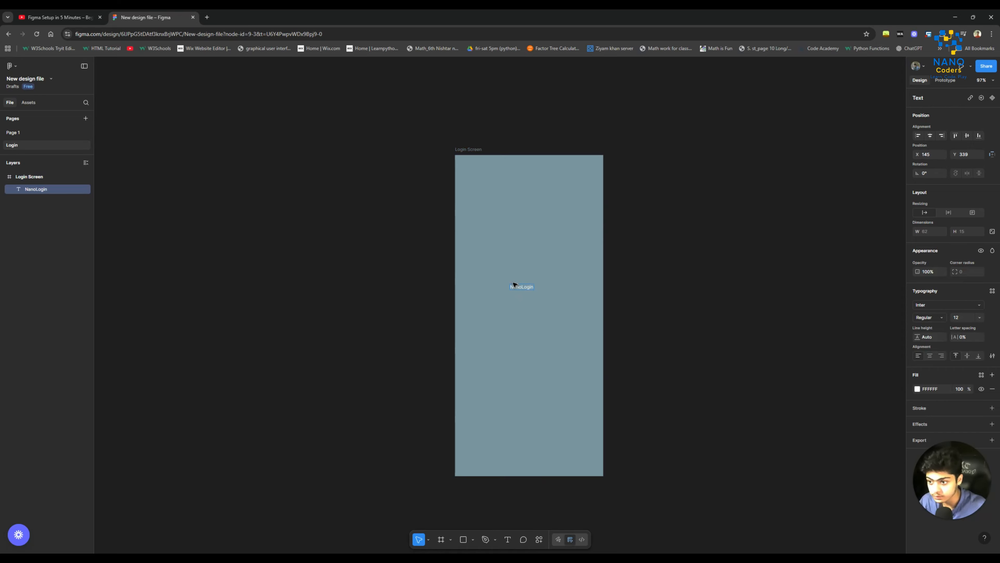
pyautogui.write('in')
# Set the NanoLogin text to the Irish Grover font at size 24.
pyautogui.scroll(2, 520, 292)
pyautogui.scroll(4, 520, 292)
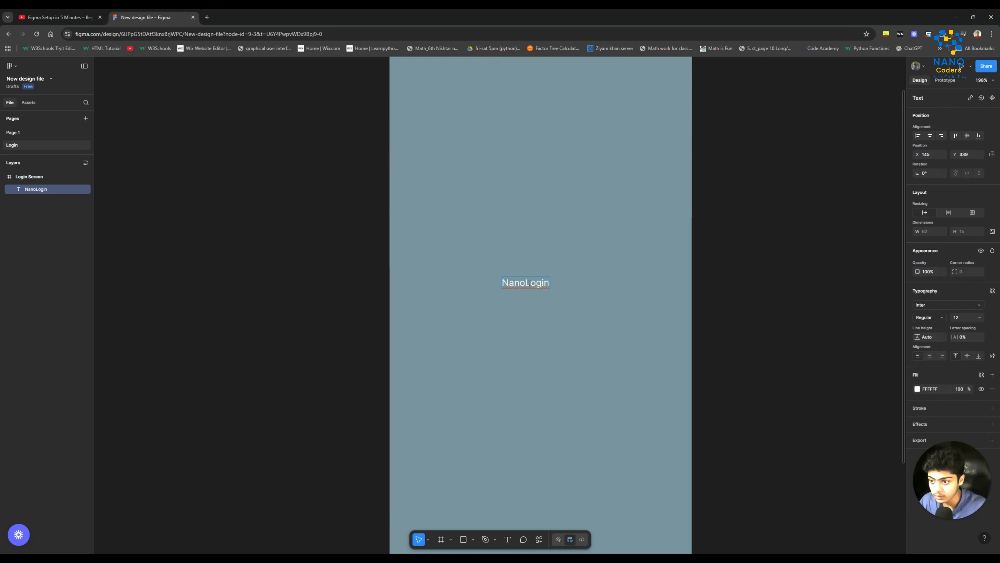
pyautogui.hotkey('ctrl', 'a')
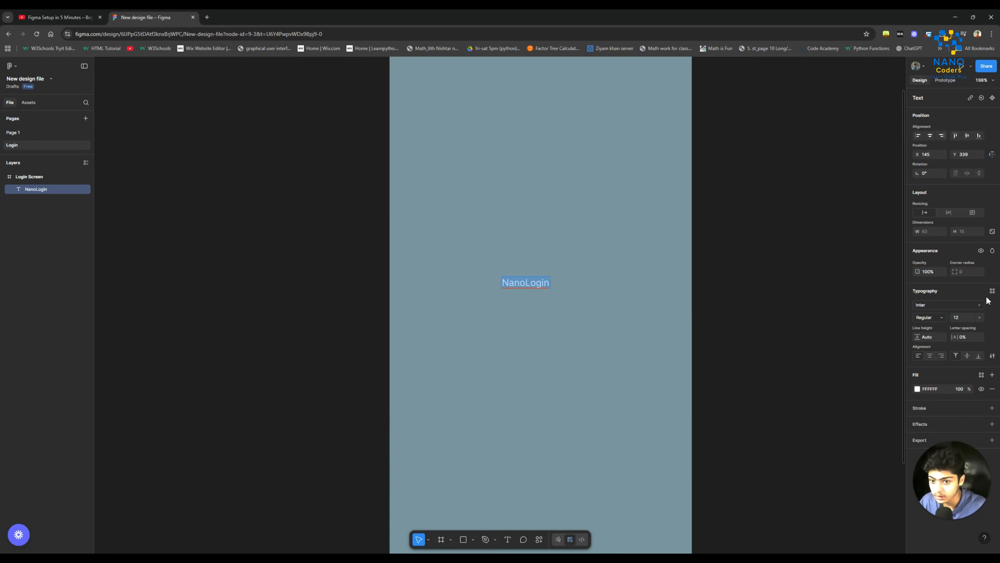
pyautogui.click(979, 305)
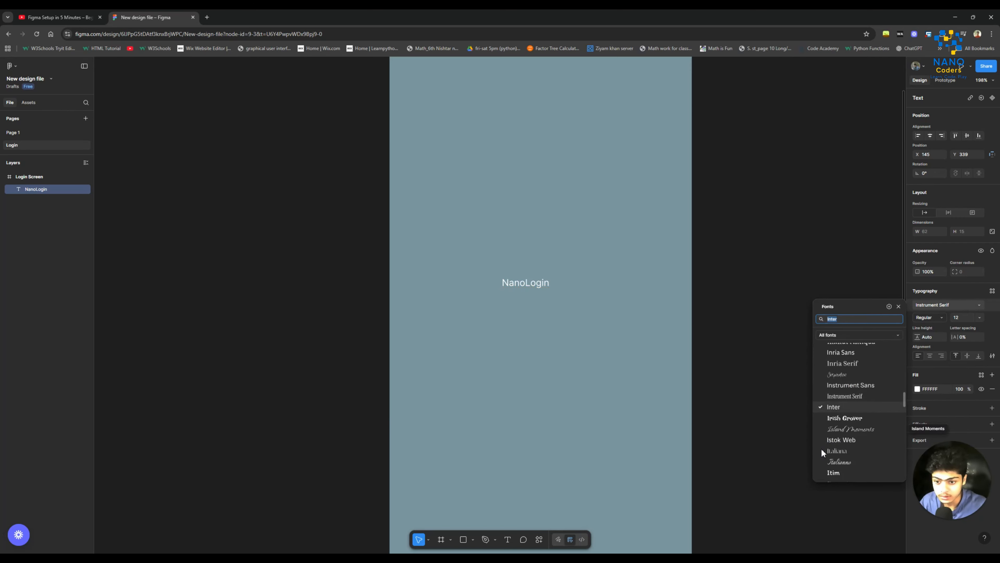
pyautogui.click(850, 422)
pyautogui.click(942, 317)
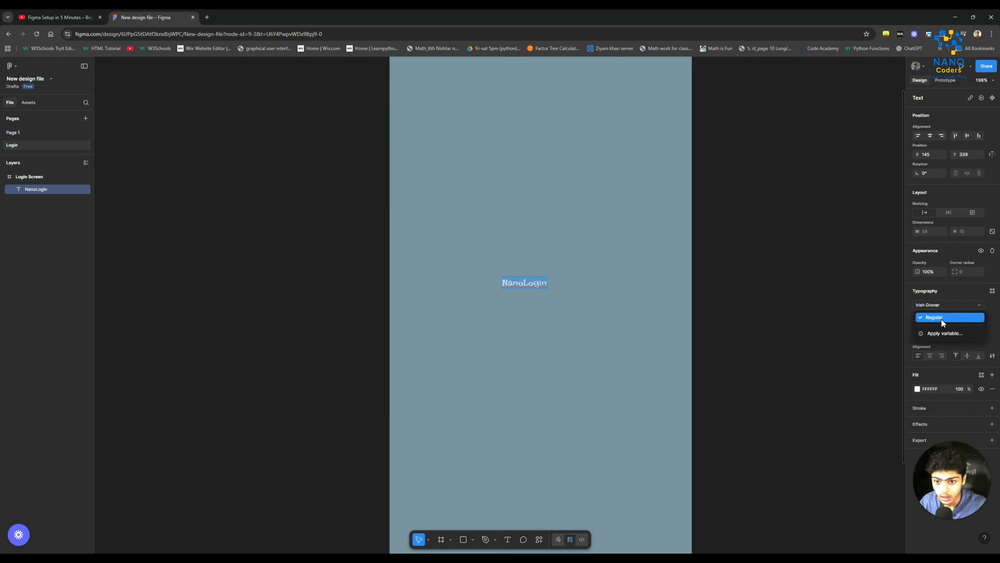
pyautogui.click(871, 315)
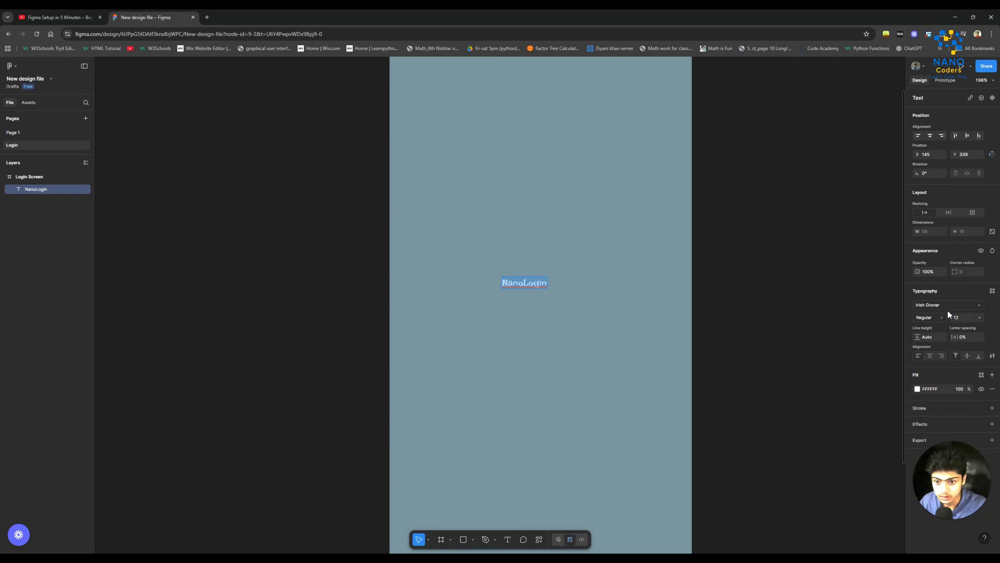
pyautogui.click(979, 317)
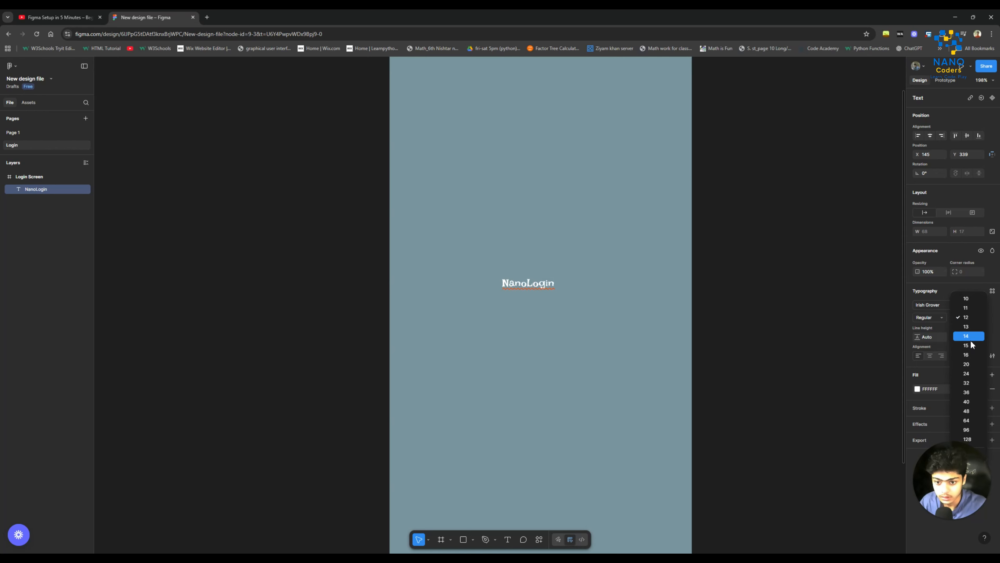
pyautogui.click(975, 373)
# Move the NanoLogin text up near the top of the Login Screen frame, to about X 136, Y 49.
pyautogui.scroll(-3, 827, 320)
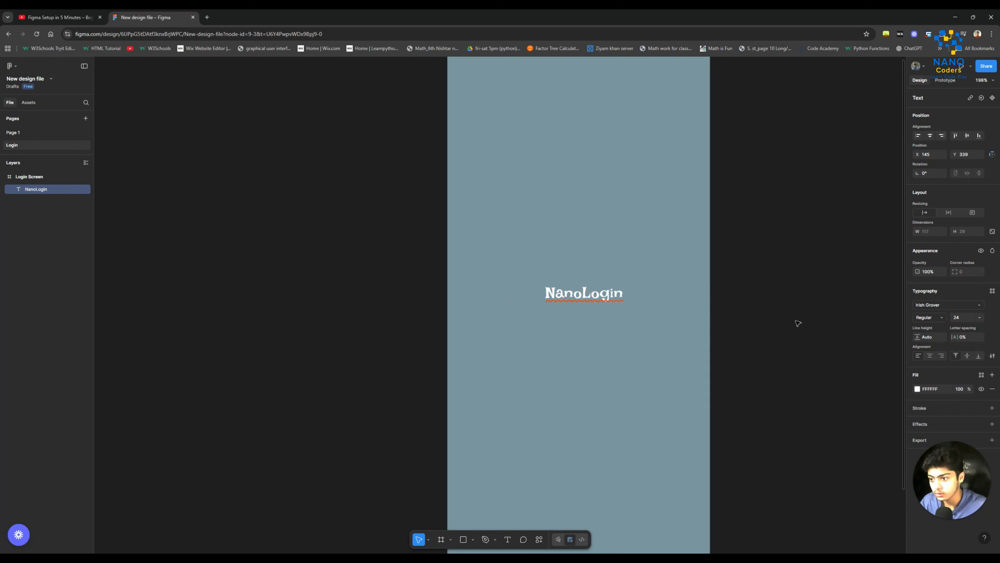
pyautogui.scroll(-4, 633, 312)
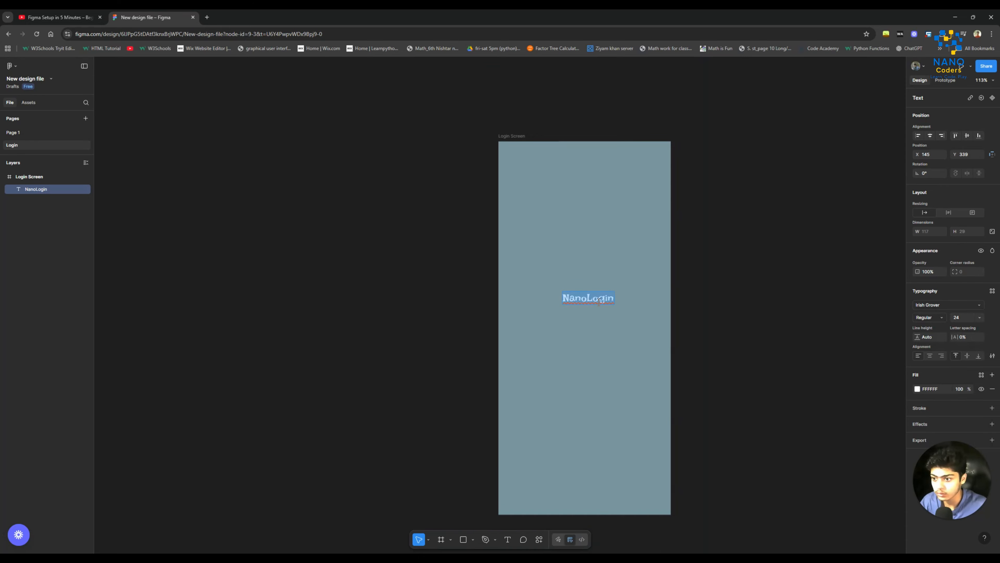
pyautogui.click(589, 309)
pyautogui.moveTo(597, 294); pyautogui.dragTo(590, 211)
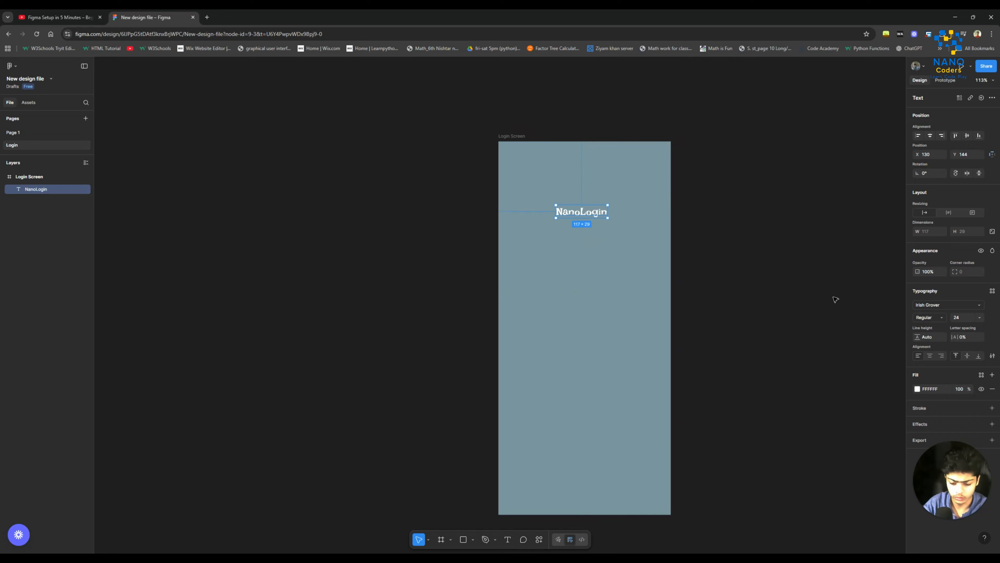
pyautogui.scroll(-1, 836, 300)
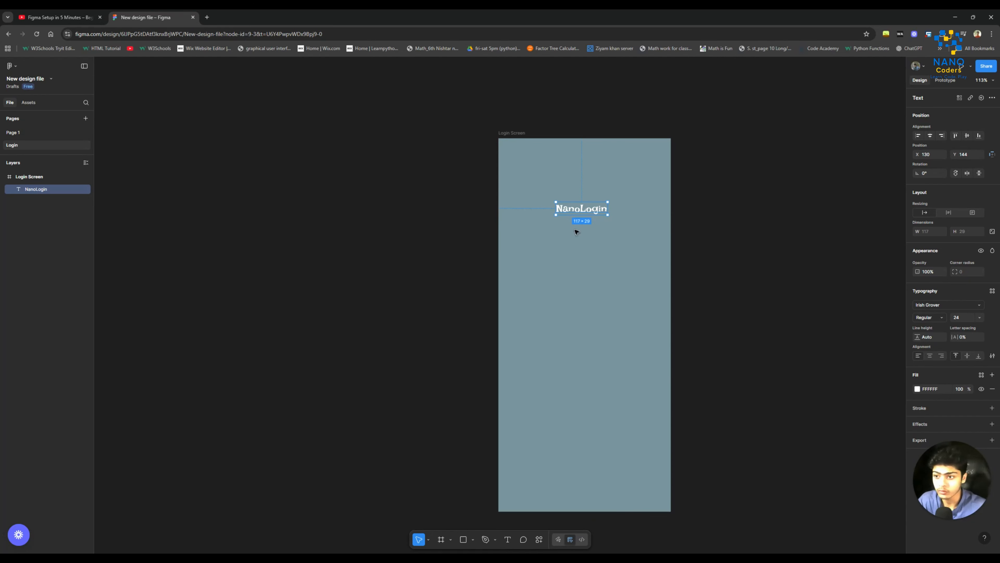
pyautogui.moveTo(583, 208); pyautogui.dragTo(587, 165)
pyautogui.click(576, 221)
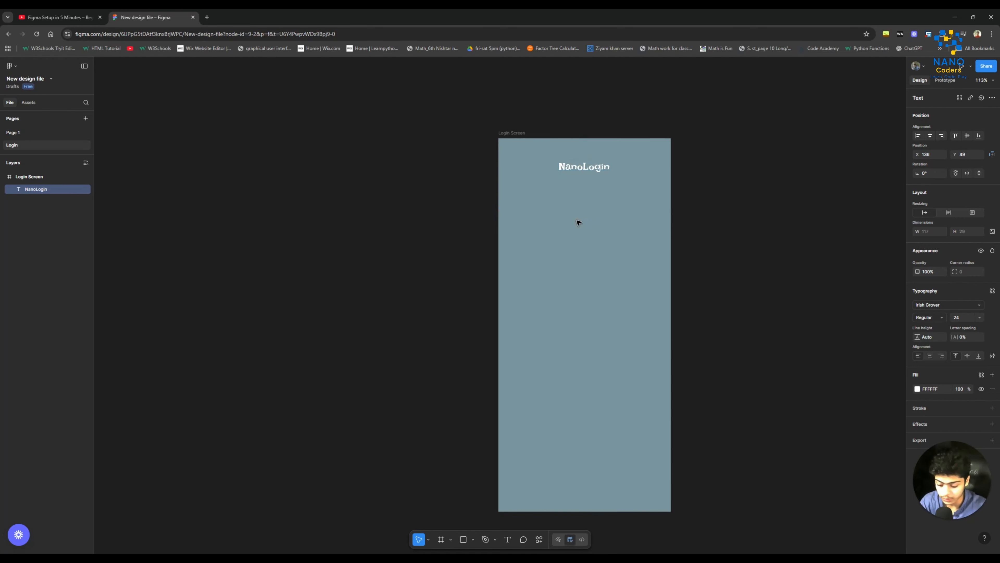
pyautogui.press('t')
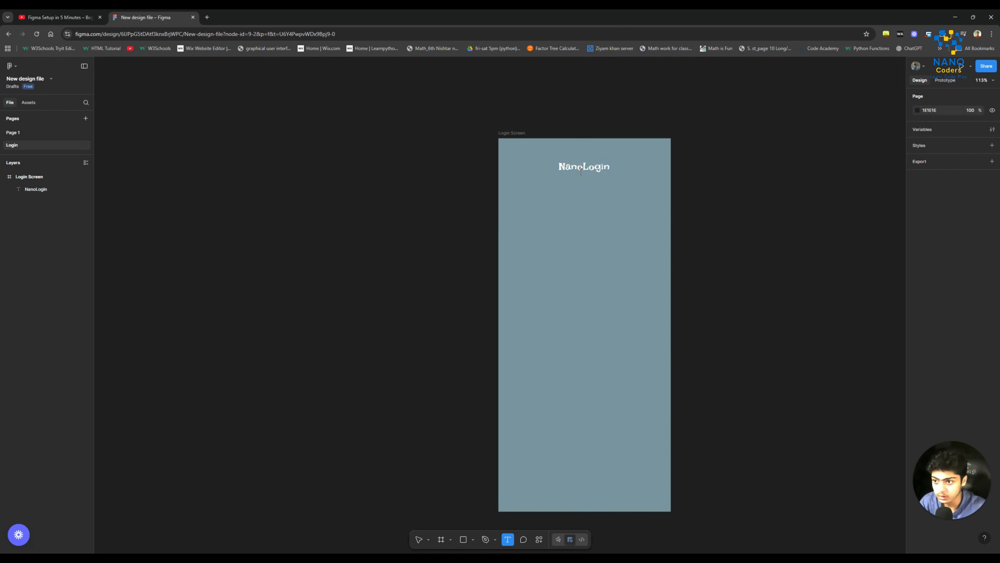
pyautogui.click(579, 170)
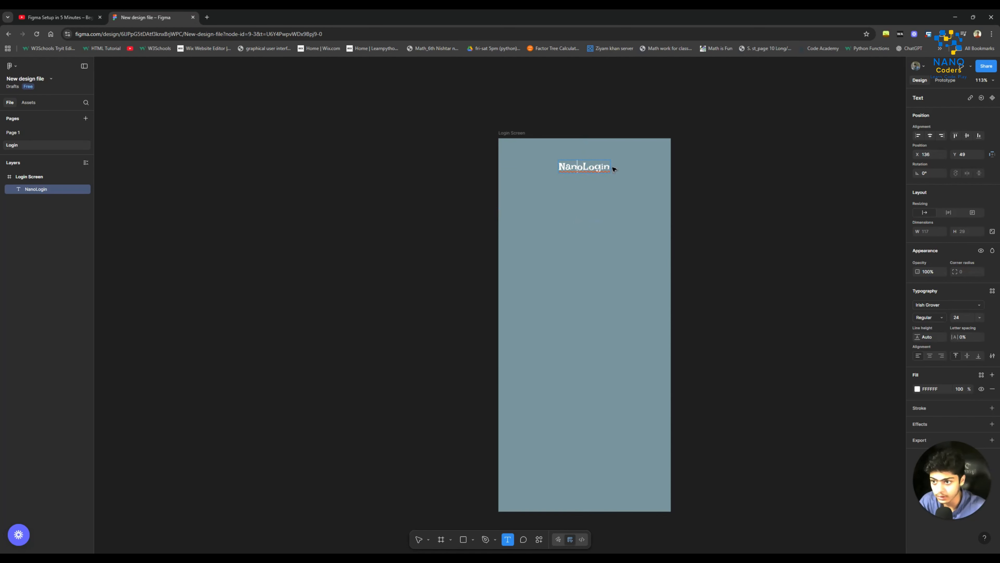
pyautogui.click(637, 197)
pyautogui.click(597, 169)
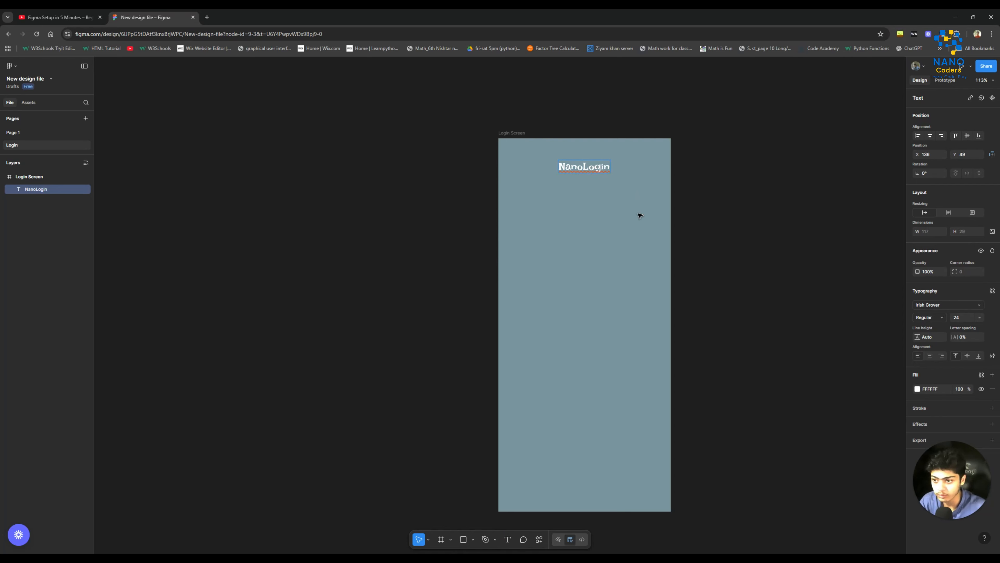
pyautogui.rightClick(593, 172)
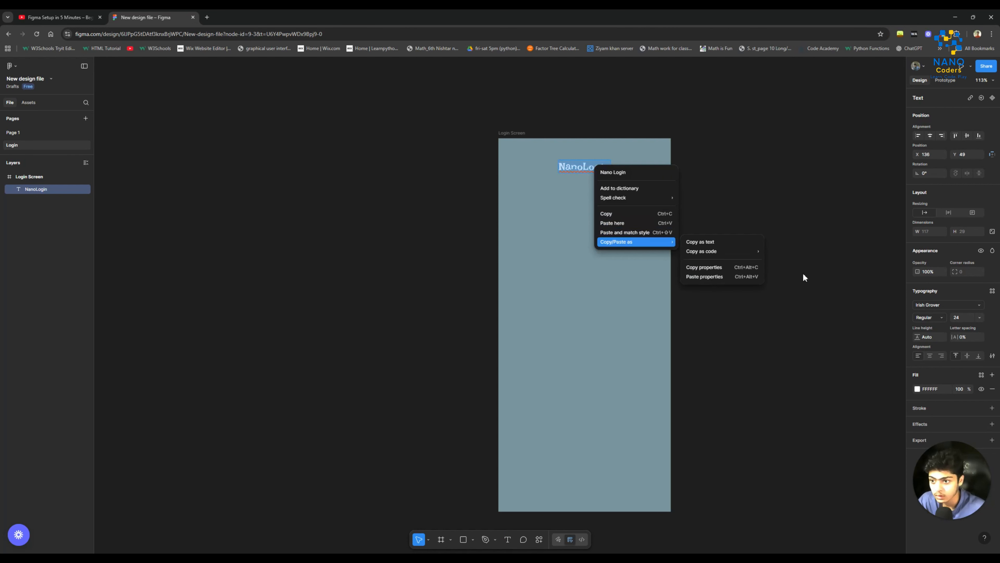
pyautogui.click(803, 278)
pyautogui.press('Escape')
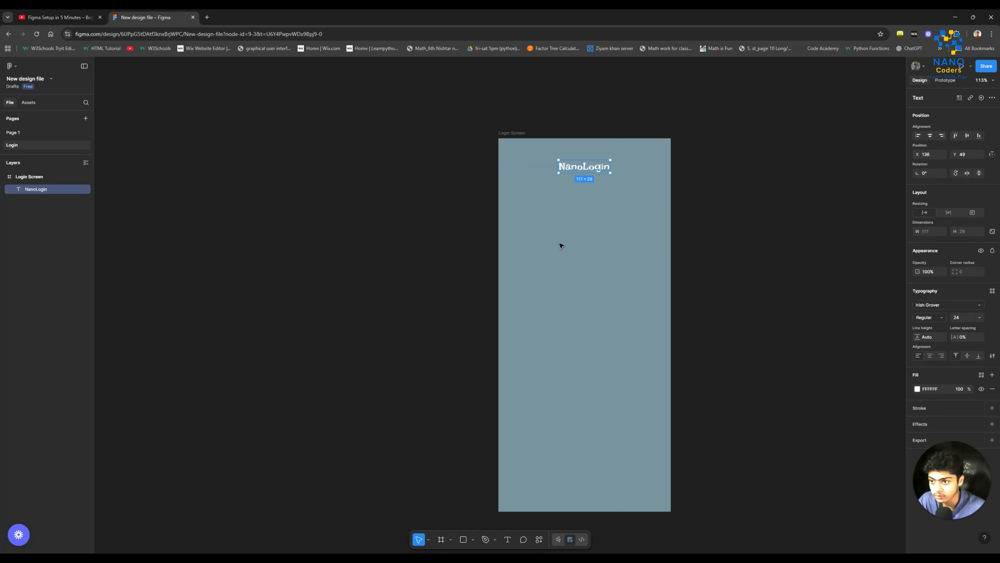
# Duplicate the NanoLogin text down to about X 137, Y 268 and change the copy's wording to "Welcome Back".
pyautogui.hotkey('ctrl', 'd')
pyautogui.moveTo(590, 167); pyautogui.dragTo(595, 264)
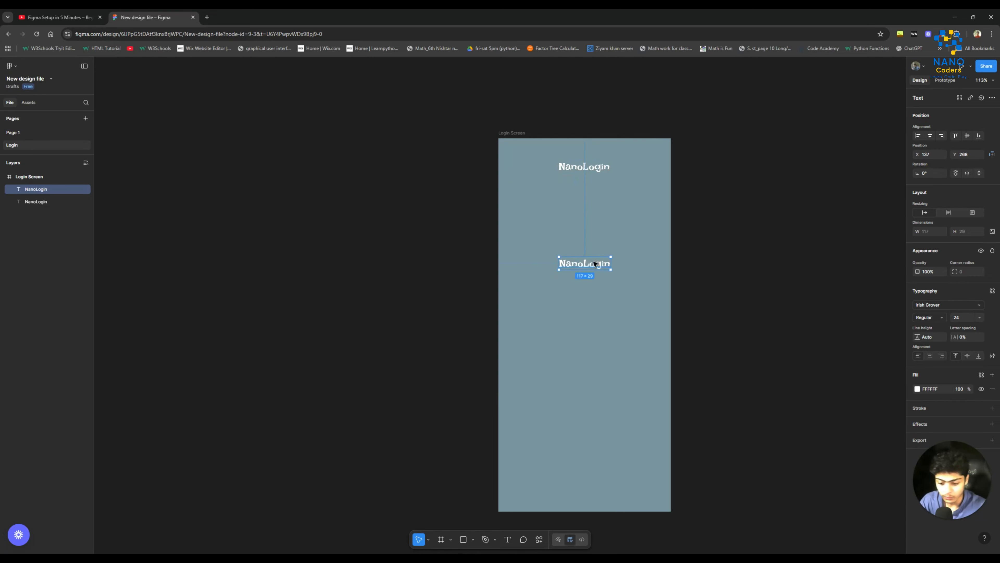
pyautogui.doubleClick(595, 264)
pyautogui.write('We')
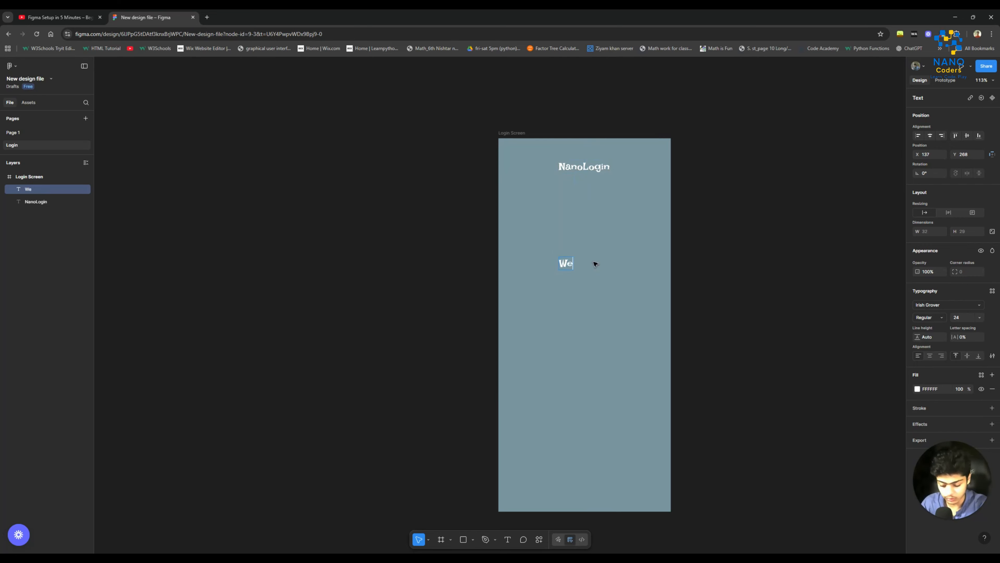
pyautogui.write('lcome Back')
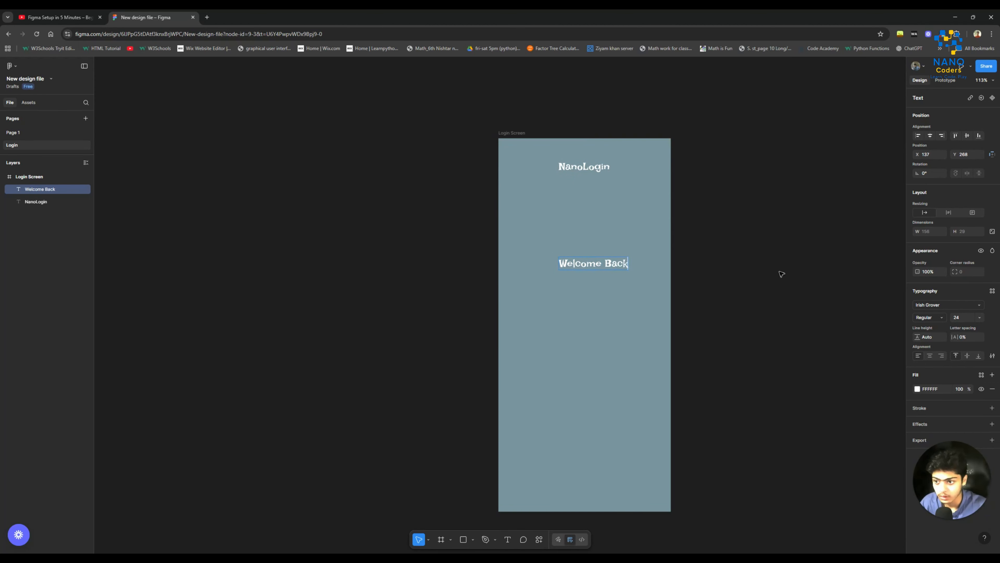
pyautogui.press('Escape')
# Move NanoLogin to about X 126, Y 49 and Welcome Back beneath it to about X 107, Y 134, sharing a centre line.
pyautogui.click(590, 259)
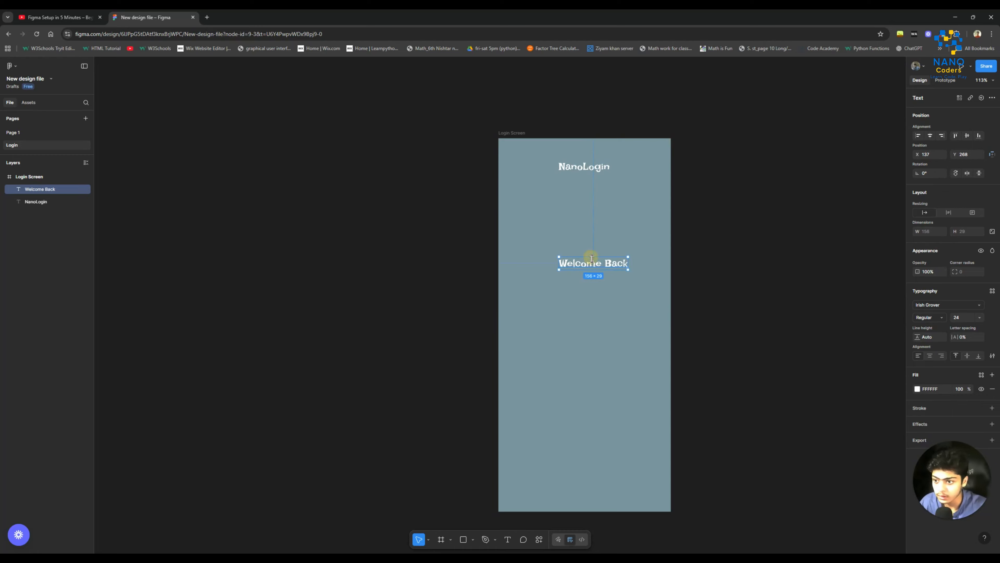
pyautogui.moveTo(601, 264); pyautogui.dragTo(592, 265)
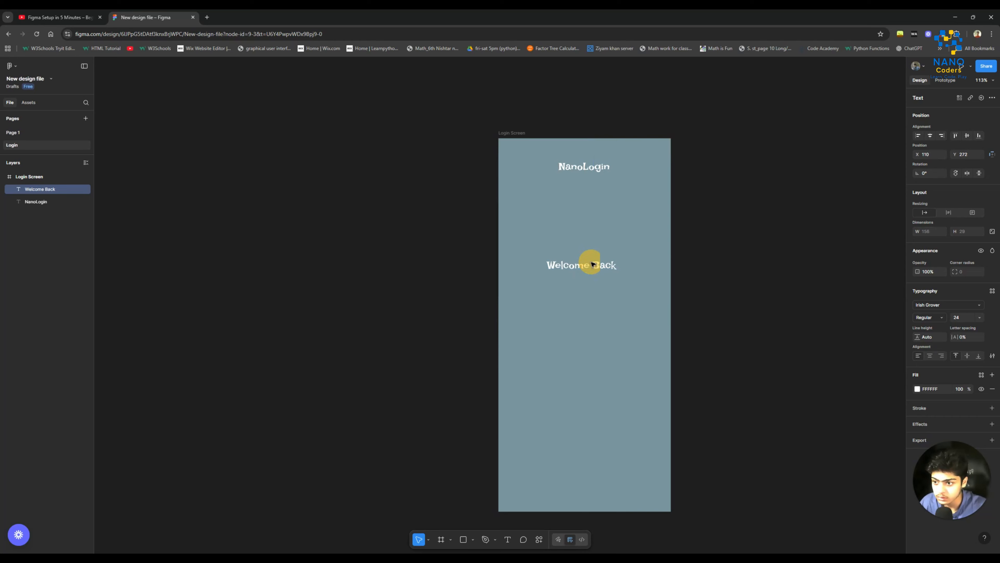
pyautogui.doubleClick(582, 168)
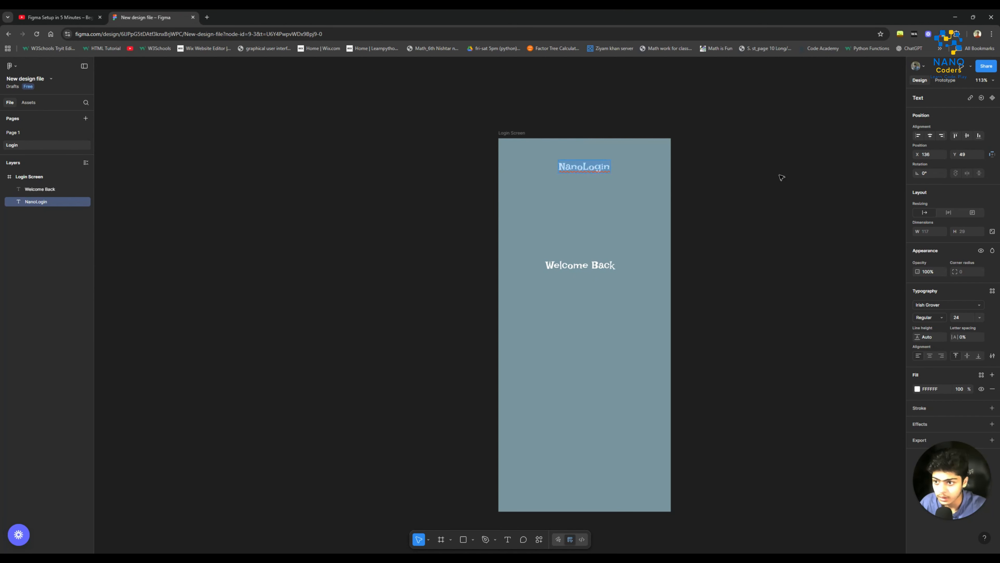
pyautogui.press('Escape')
pyautogui.moveTo(600, 170); pyautogui.dragTo(594, 171)
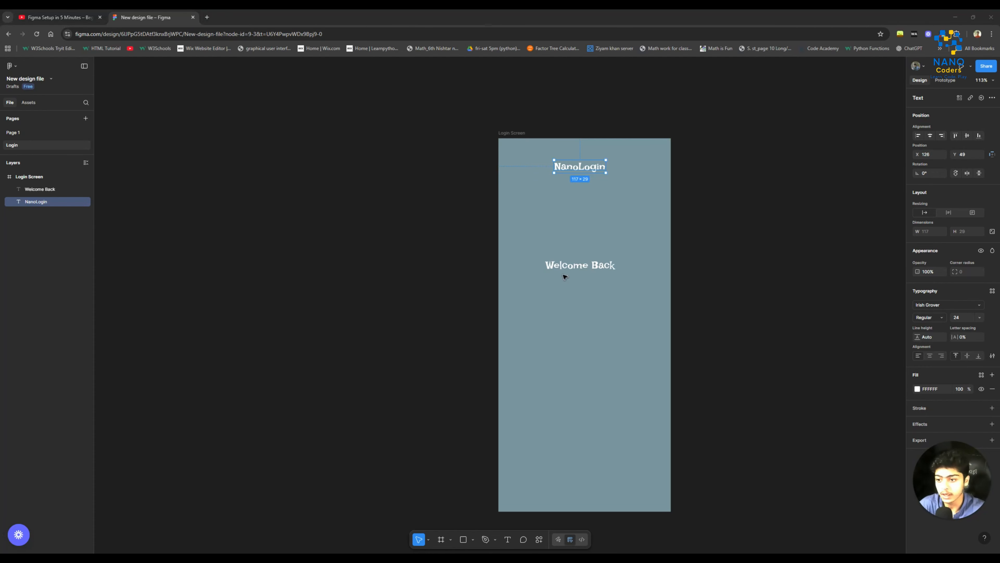
pyautogui.moveTo(574, 266); pyautogui.dragTo(582, 208)
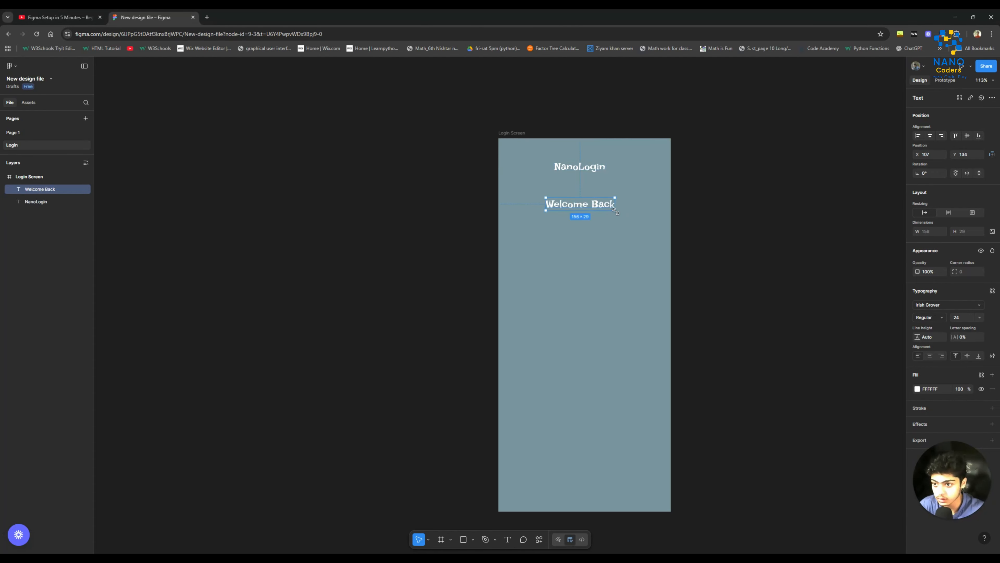
# Enlarge the Welcome Back text box to about 197 × 64 and set its font size to 36.
pyautogui.moveTo(635, 226)
pyautogui.mouseDown()
pyautogui.moveTo(599, 214)
pyautogui.moveTo(638, 229)
pyautogui.mouseUp()
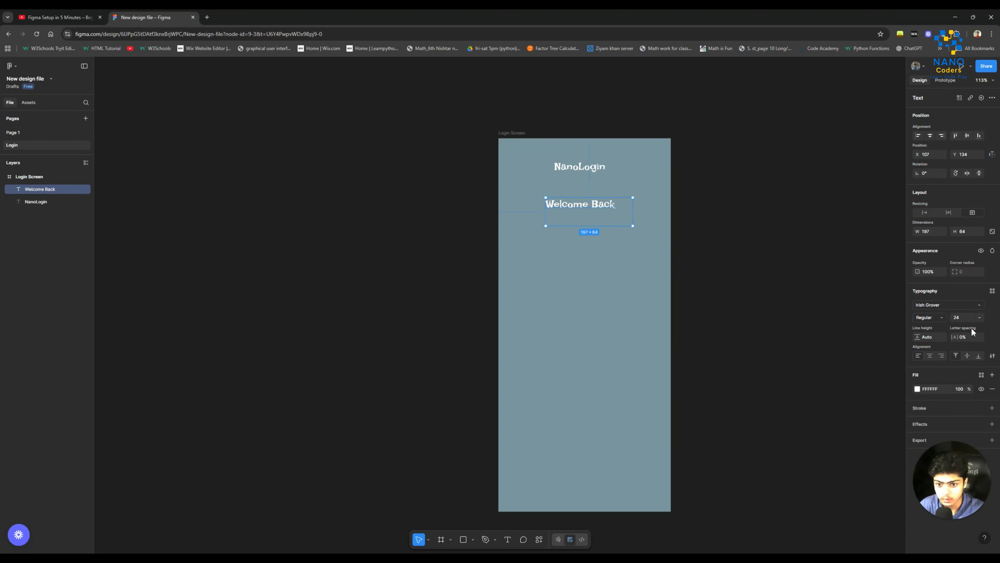
pyautogui.click(967, 320)
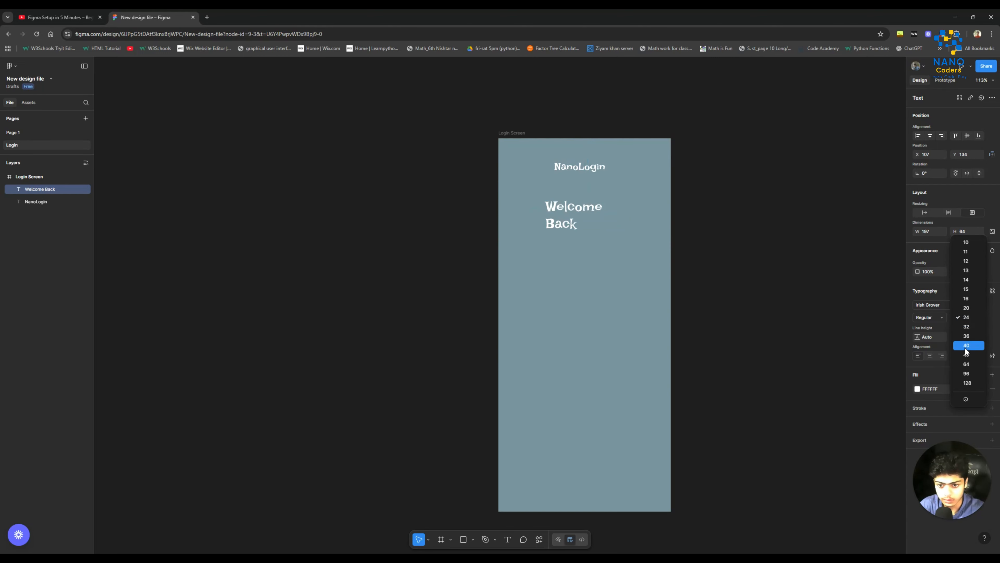
pyautogui.click(512, 284)
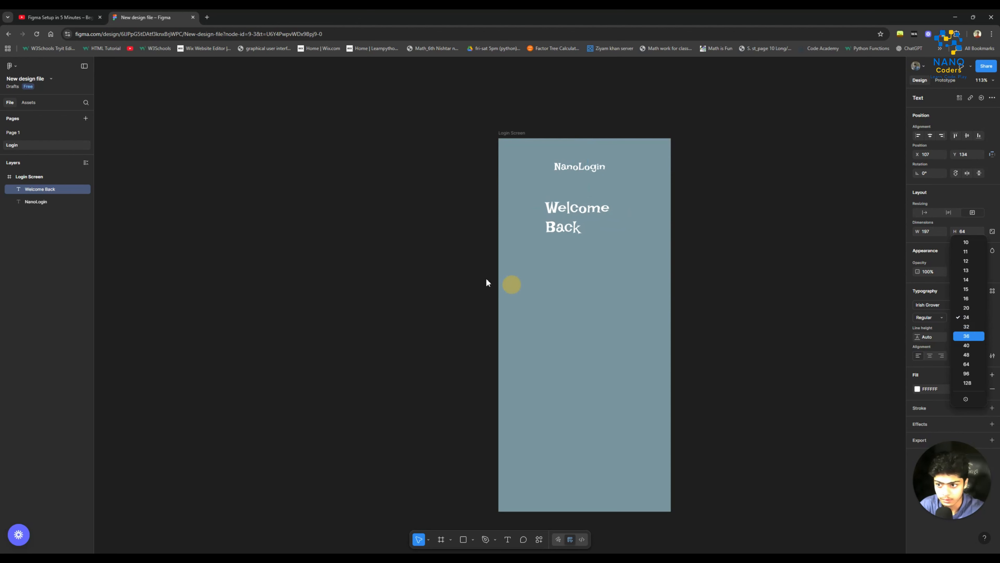
pyautogui.click(581, 221)
pyautogui.doubleClick(562, 225)
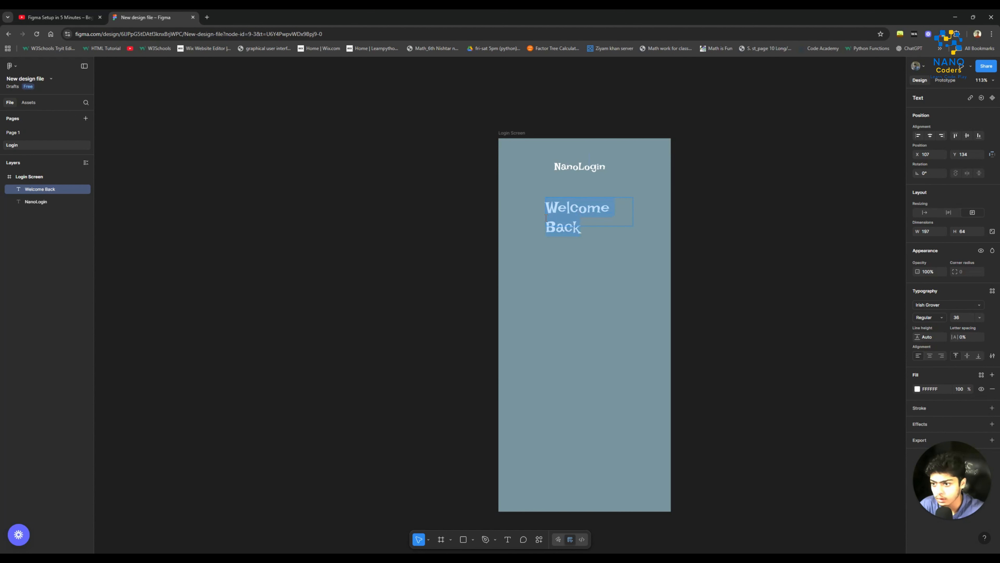
pyautogui.press('Escape')
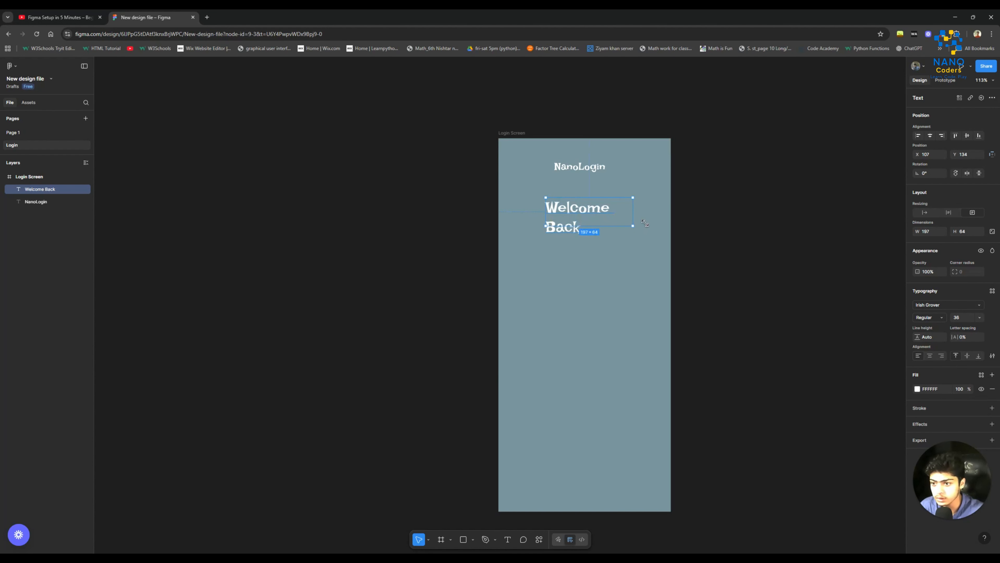
# Widen the Welcome Back text box to about 240 × 48 so it fits one line, and shift it to centre under NanoLogin.
pyautogui.moveTo(645, 223); pyautogui.dragTo(652, 218)
pyautogui.click(588, 209)
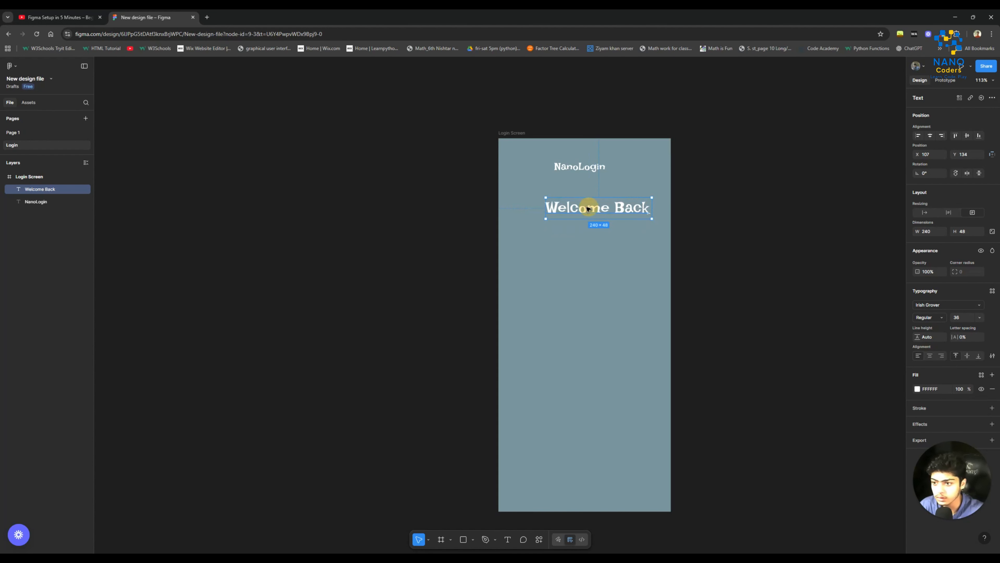
pyautogui.moveTo(588, 209); pyautogui.dragTo(573, 208)
pyautogui.click(870, 327)
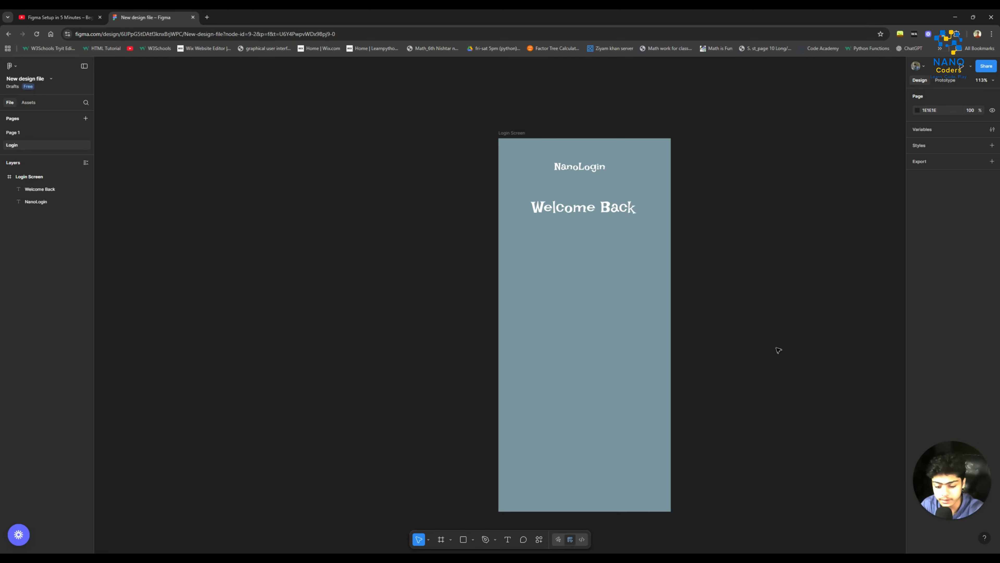
# Draw a rectangle about 293 × 51 below Welcome Back at about X 53, Y 244, and round its corners to radius 12.
pyautogui.press('r')
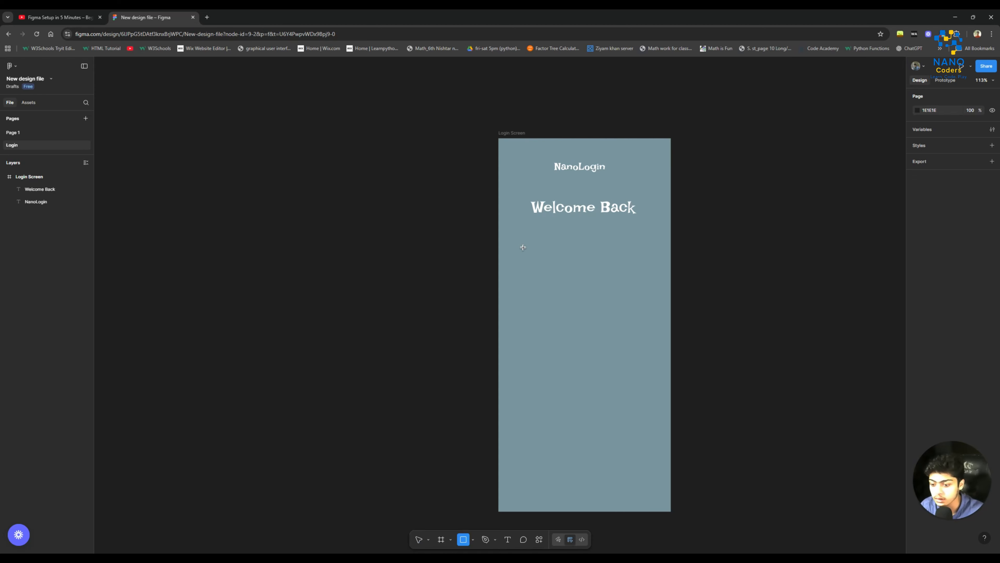
pyautogui.moveTo(522, 246); pyautogui.dragTo(652, 268)
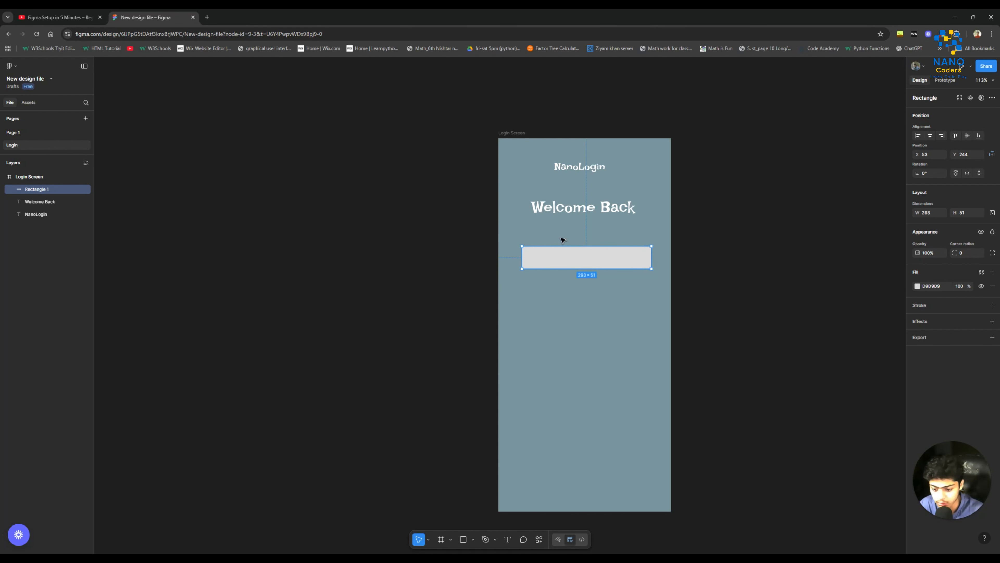
pyautogui.scroll(4, 593, 273)
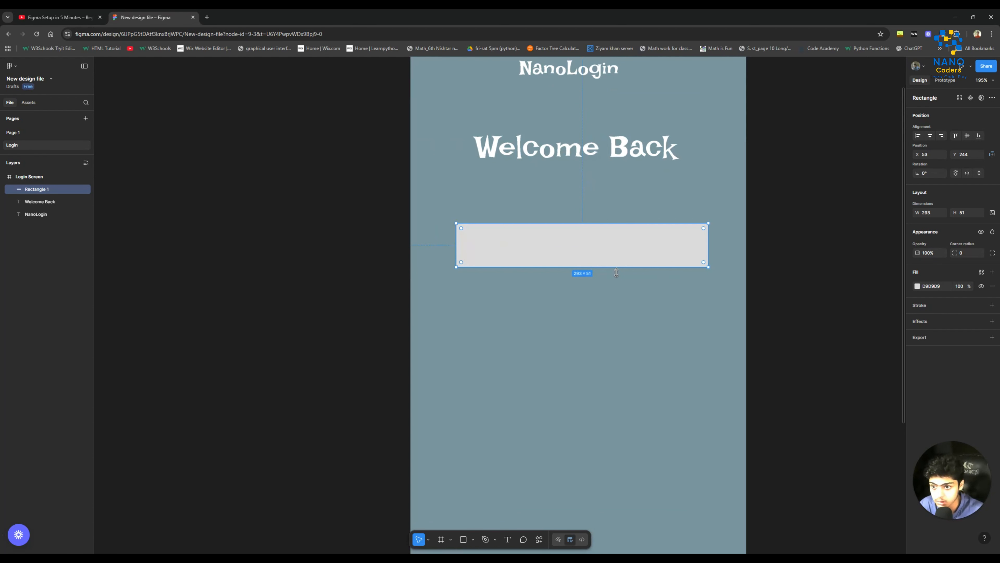
pyautogui.scroll(4, 630, 274)
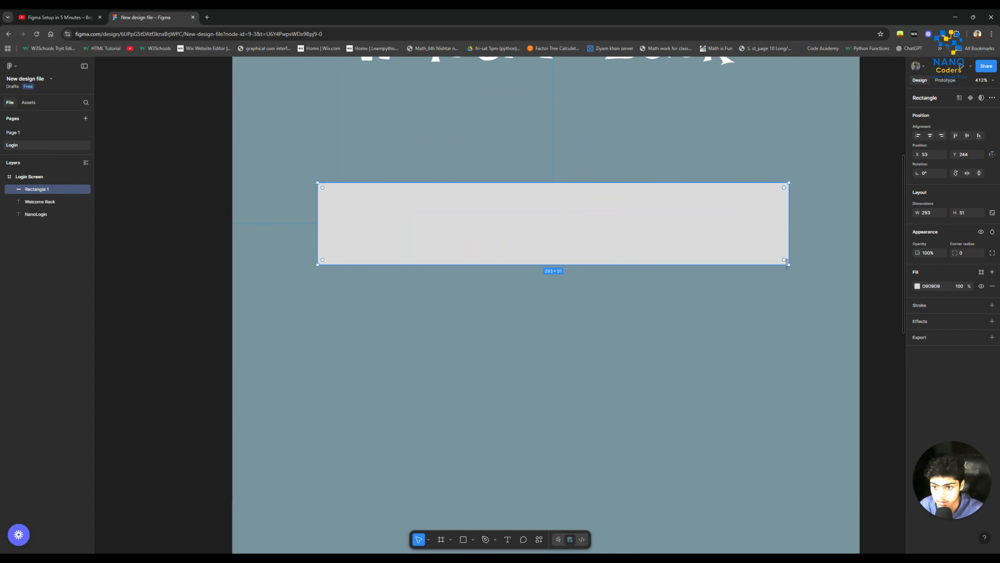
pyautogui.moveTo(785, 262); pyautogui.dragTo(768, 256)
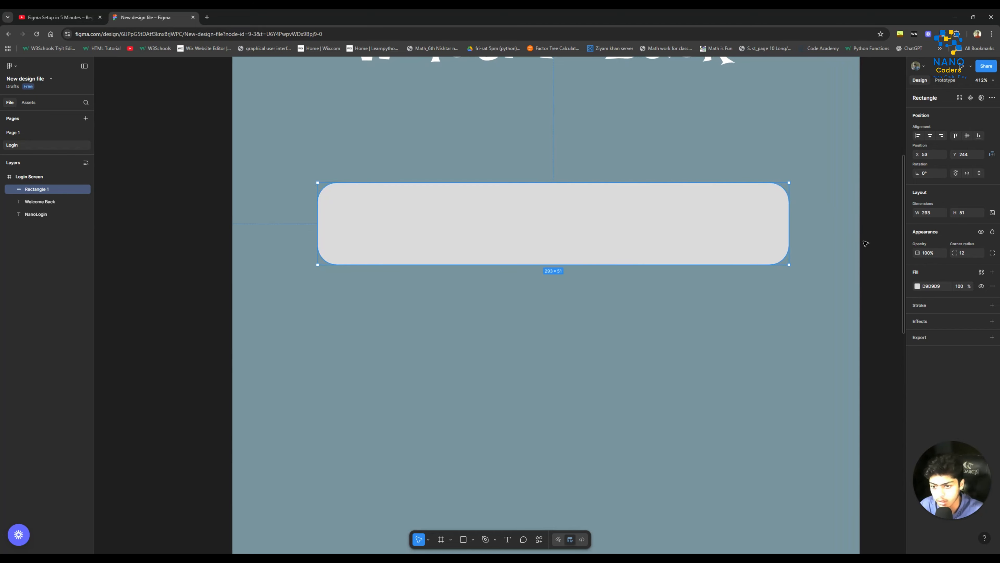
pyautogui.click(835, 241)
pyautogui.scroll(-3, 668, 254)
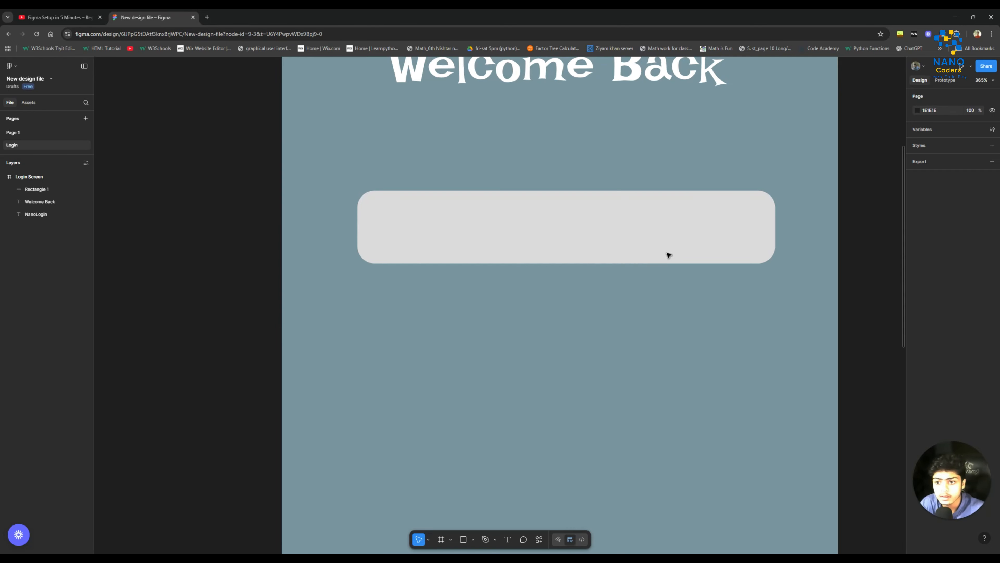
# Change the rounded rectangle's fill colour to near-white FFFDFD at 100% opacity.
pyautogui.click(669, 255)
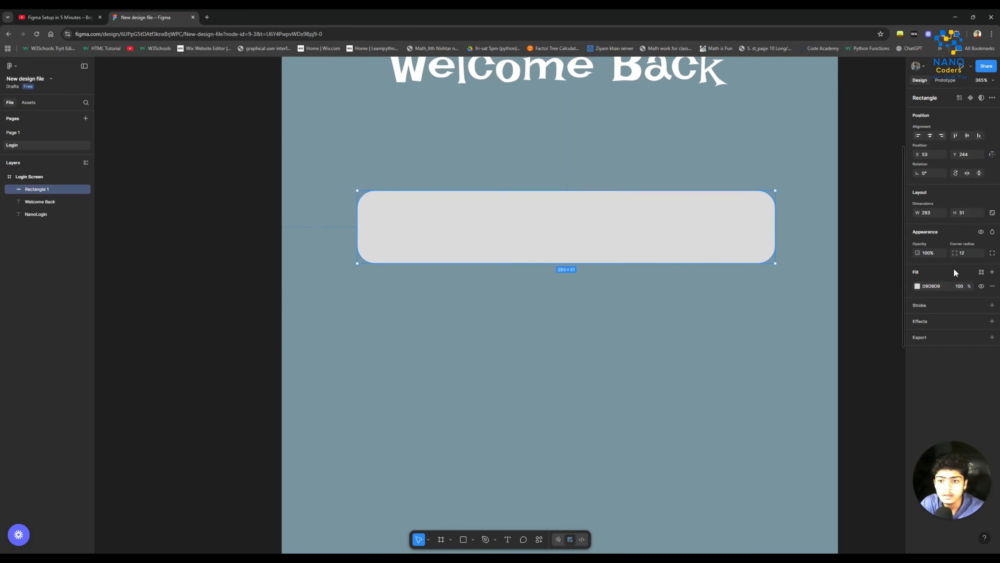
pyautogui.click(917, 286)
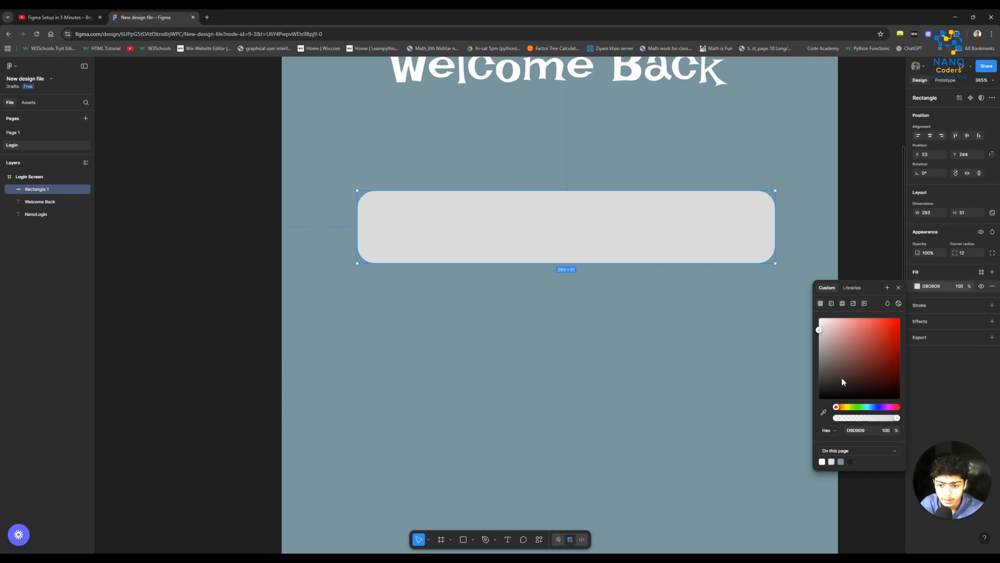
pyautogui.moveTo(820, 329); pyautogui.dragTo(827, 313)
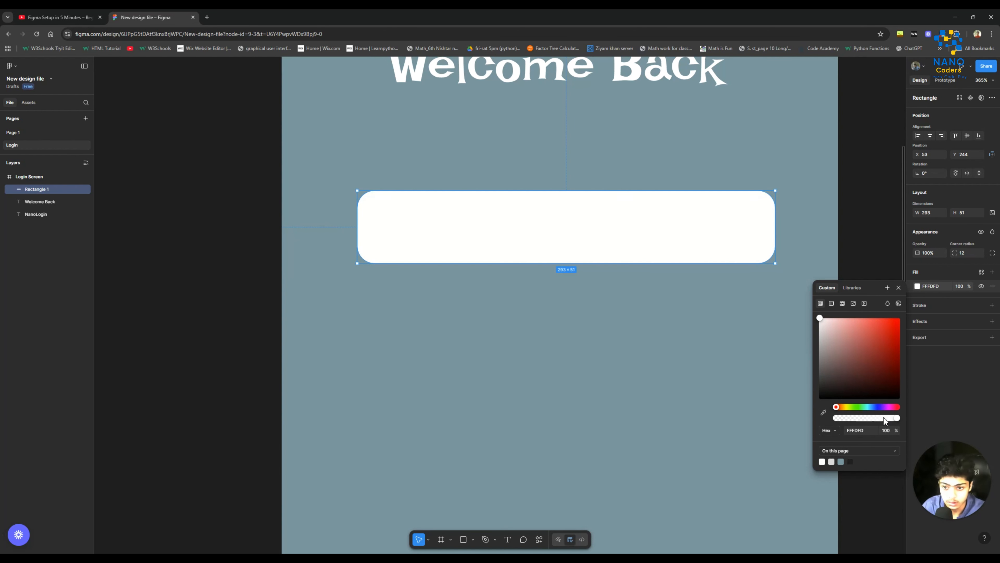
pyautogui.moveTo(897, 419)
pyautogui.mouseDown()
pyautogui.moveTo(776, 424)
pyautogui.moveTo(901, 419)
pyautogui.mouseUp()
pyautogui.click(844, 450)
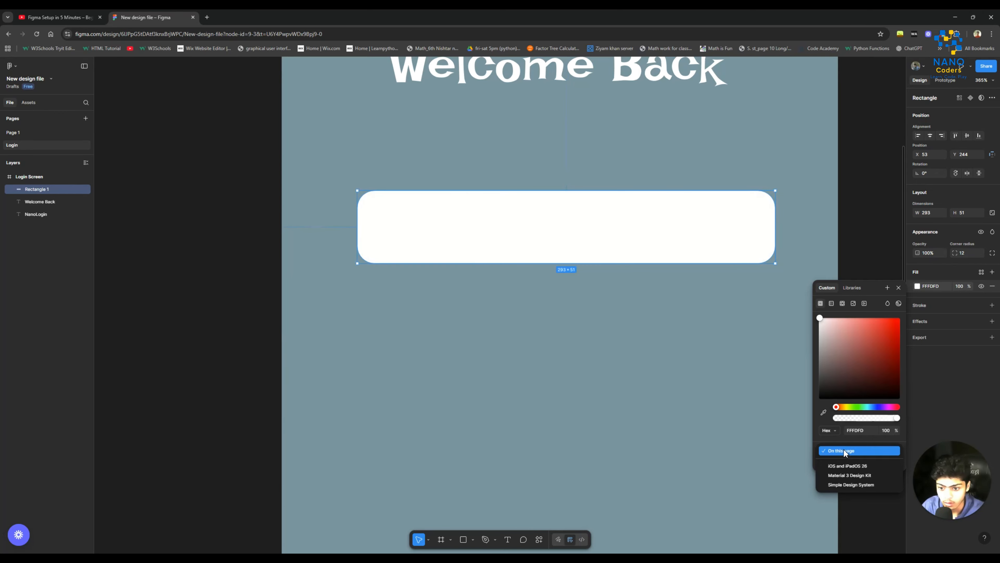
pyautogui.click(844, 450)
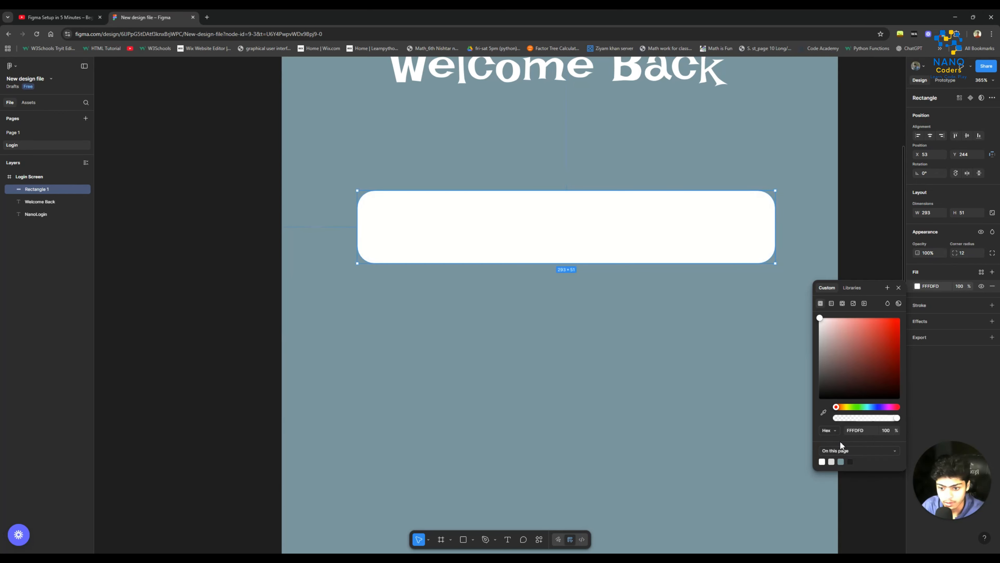
# Preview the linear gradient, pattern and image fill types on the rounded rectangle, and return it to a solid fill.
pyautogui.click(831, 303)
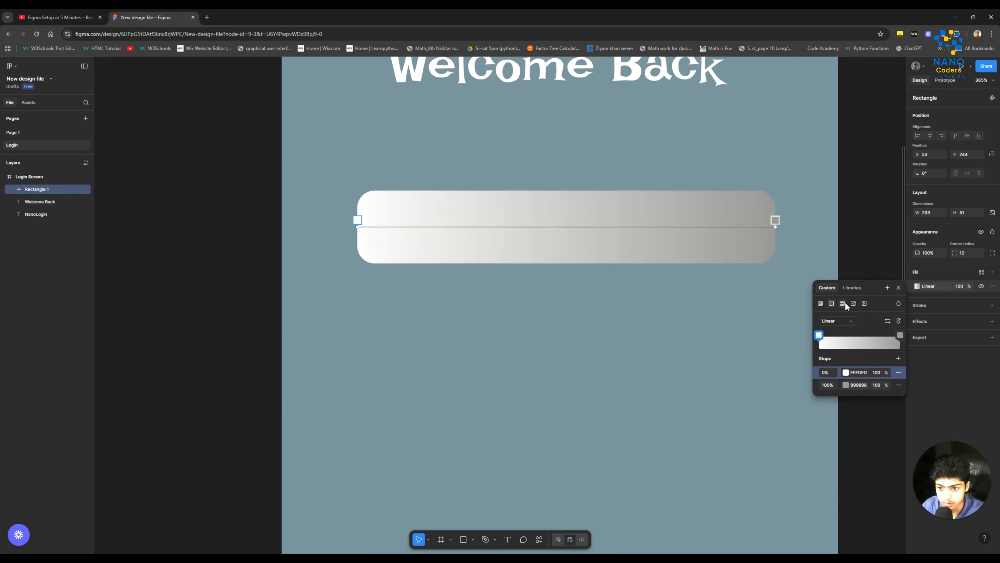
pyautogui.click(845, 303)
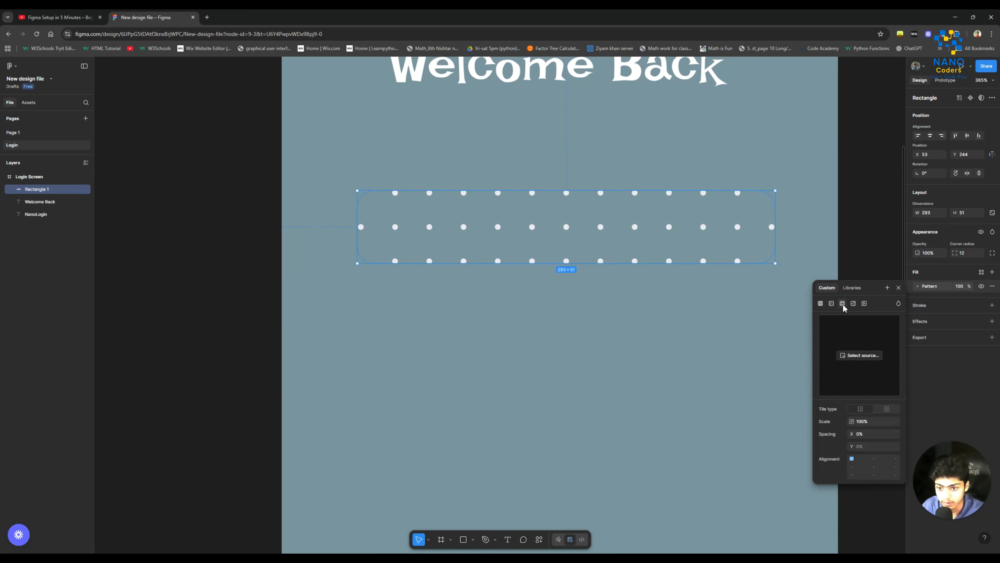
pyautogui.click(854, 303)
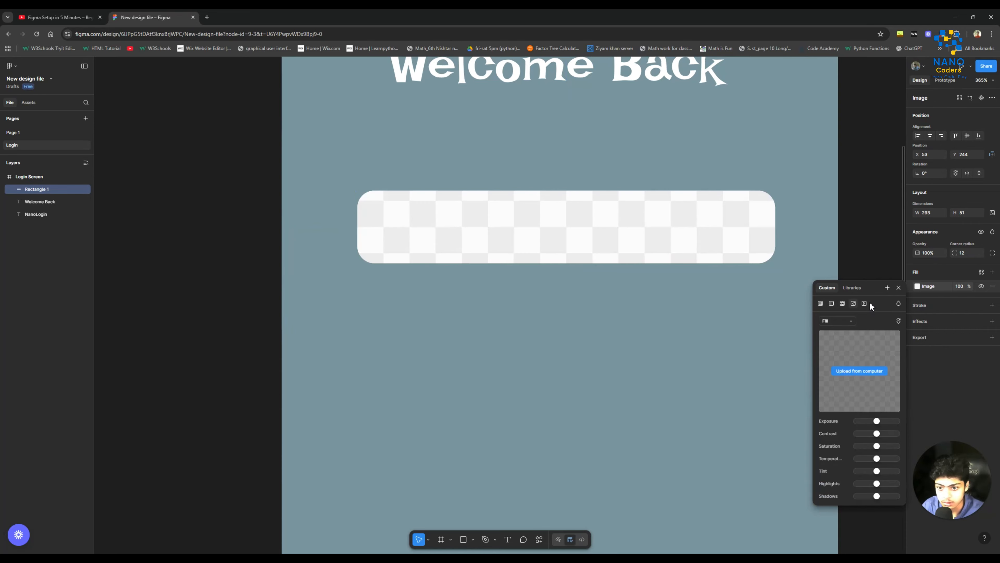
pyautogui.click(864, 303)
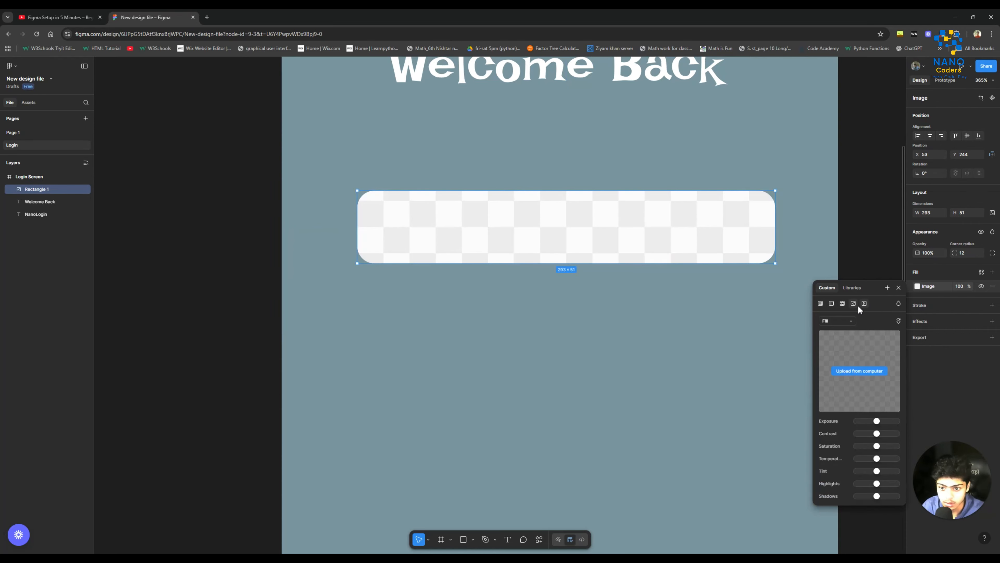
pyautogui.click(821, 303)
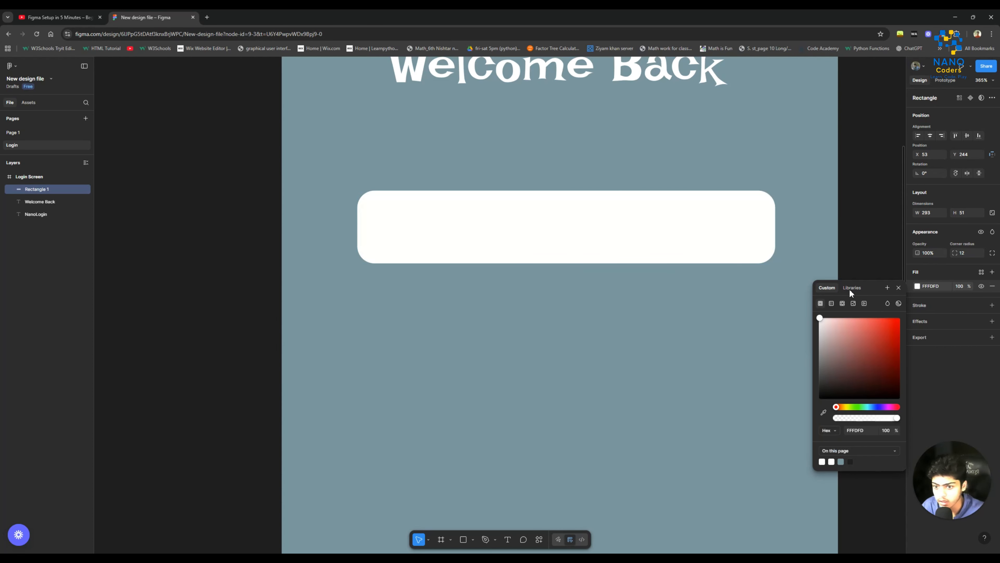
pyautogui.click(899, 288)
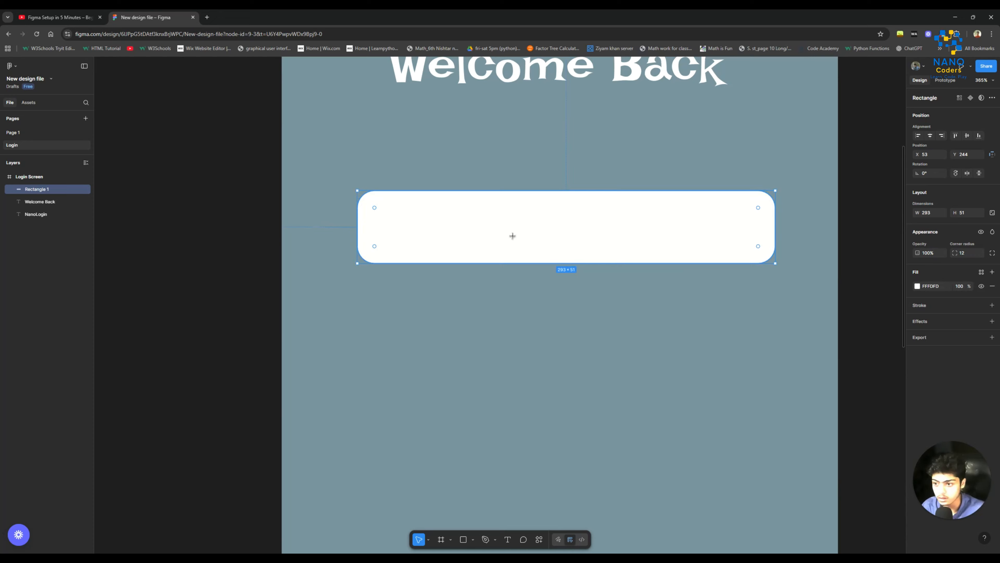
# Add the text "Email Address" over the white rectangle and position it at about X 75, Y 244.
pyautogui.press('t')
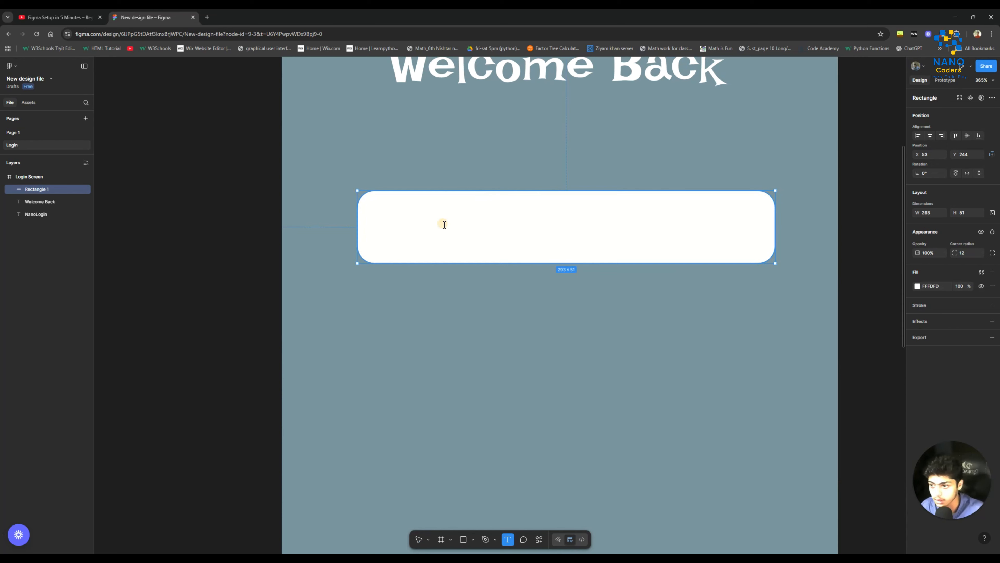
pyautogui.click(444, 224)
pyautogui.write('Email A')
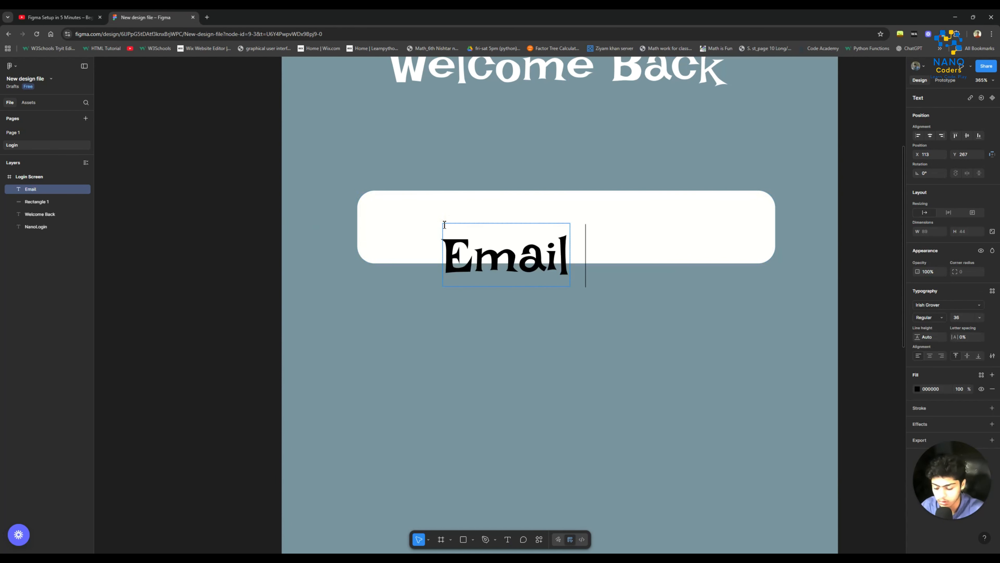
pyautogui.write('ddres')
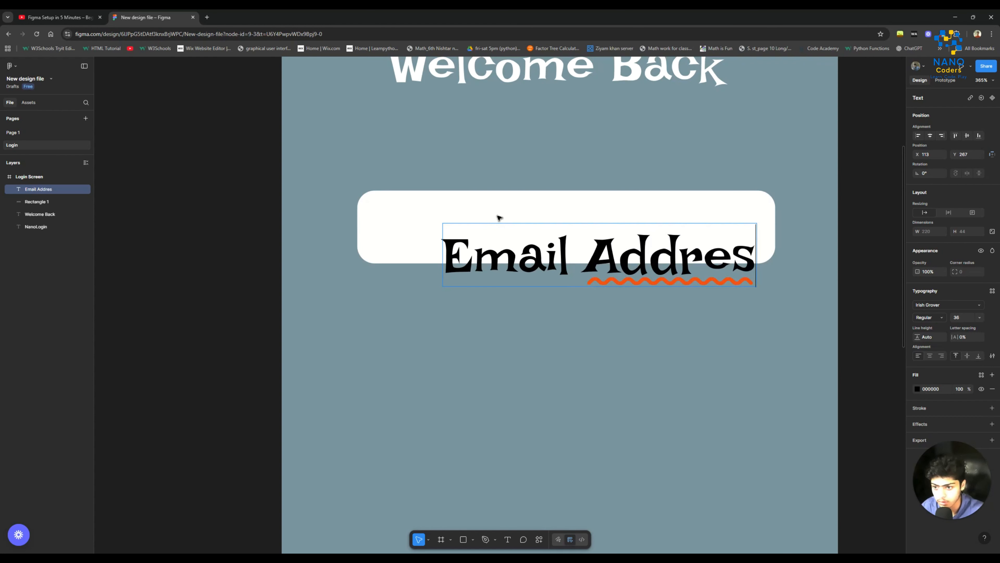
pyautogui.write('s')
pyautogui.press('Escape')
pyautogui.moveTo(645, 273); pyautogui.dragTo(590, 240)
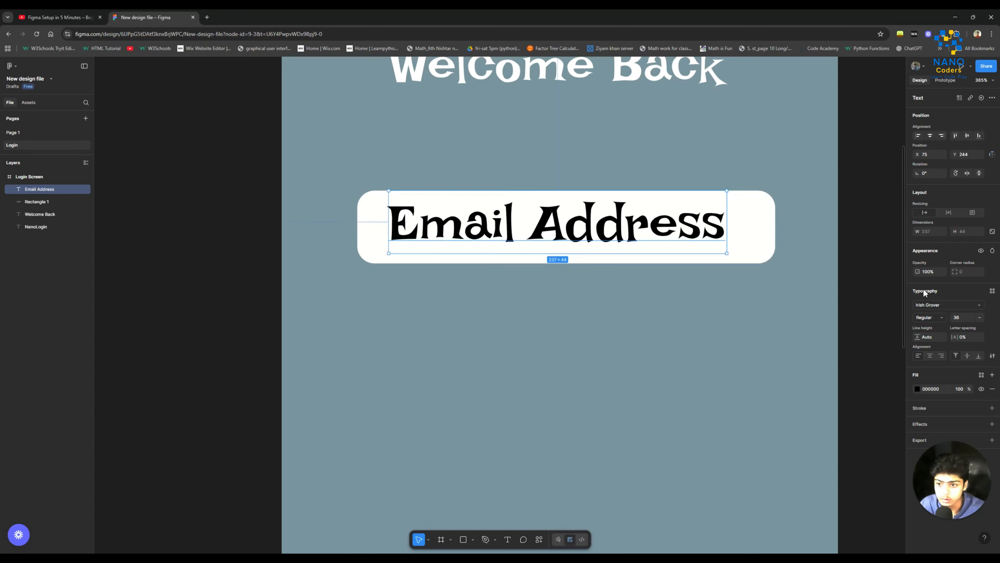
# Set the Email Address text to font size 16 and move it to about X 70, Y 260 inside the rectangle.
pyautogui.click(979, 317)
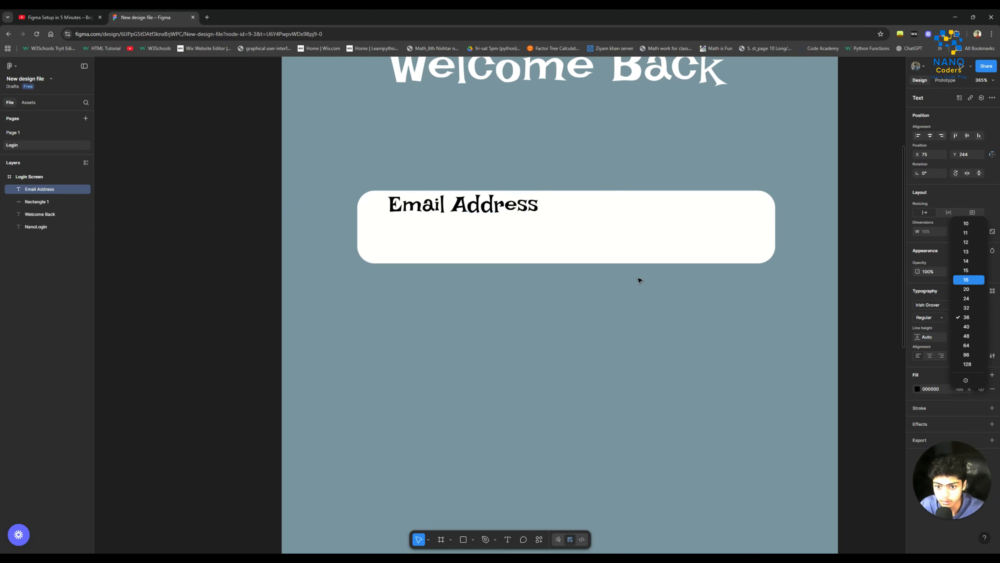
pyautogui.click(967, 279)
pyautogui.moveTo(465, 206); pyautogui.dragTo(459, 230)
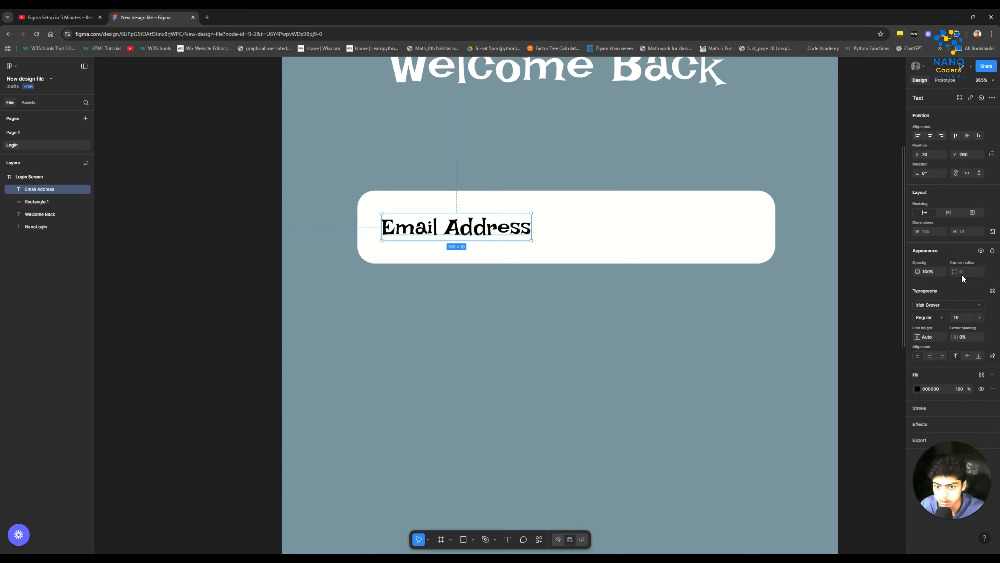
# Change the Email Address text's font to Roboto with Medium weight.
pyautogui.click(980, 306)
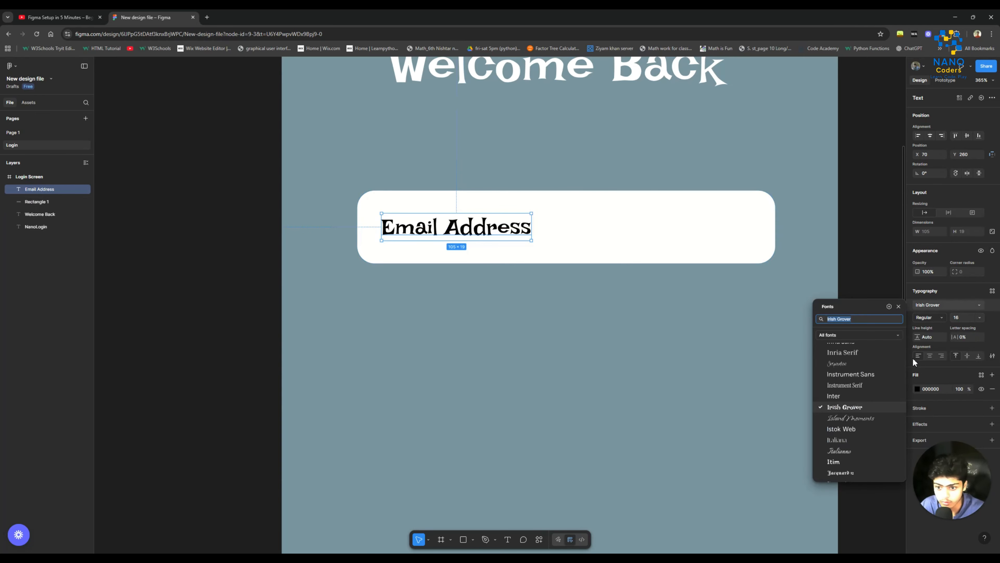
pyautogui.click(859, 382)
pyautogui.scroll(-5, 861, 406)
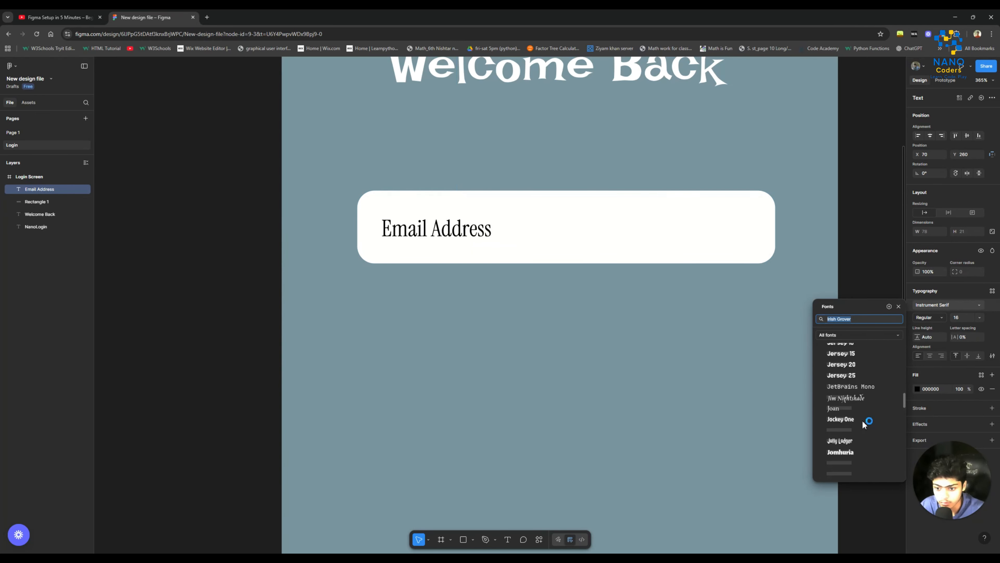
pyautogui.scroll(-2, 862, 421)
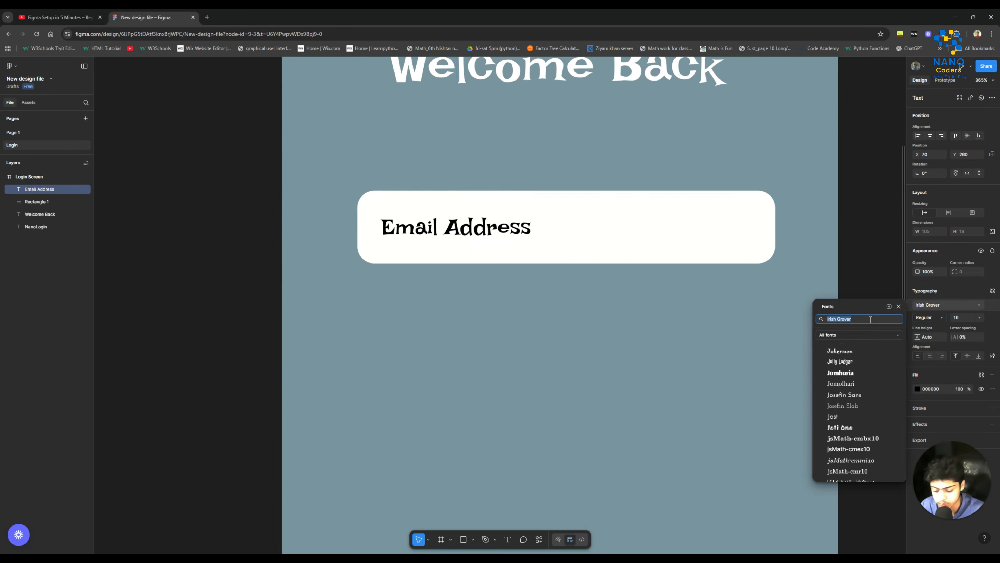
pyautogui.write('ro')
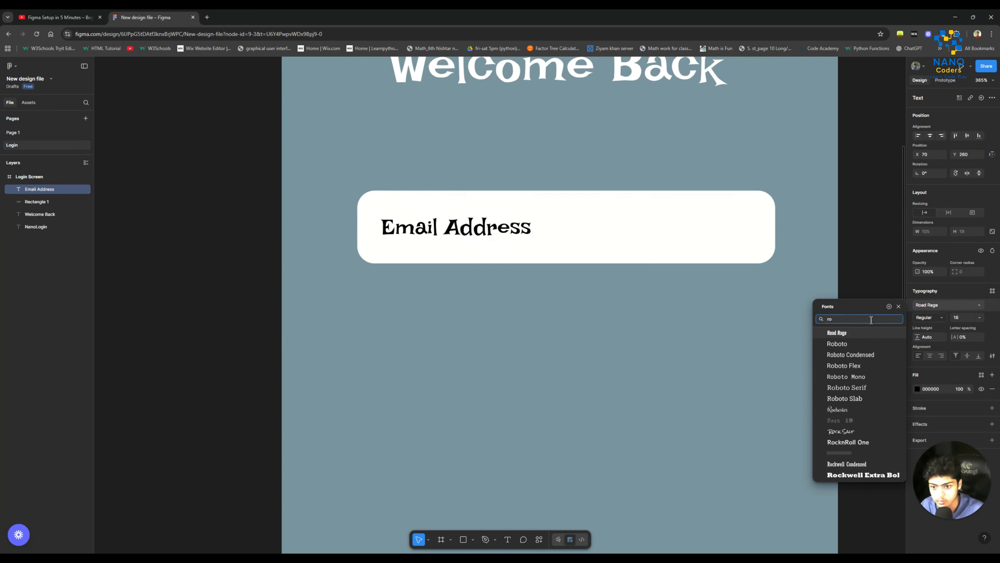
pyautogui.click(854, 344)
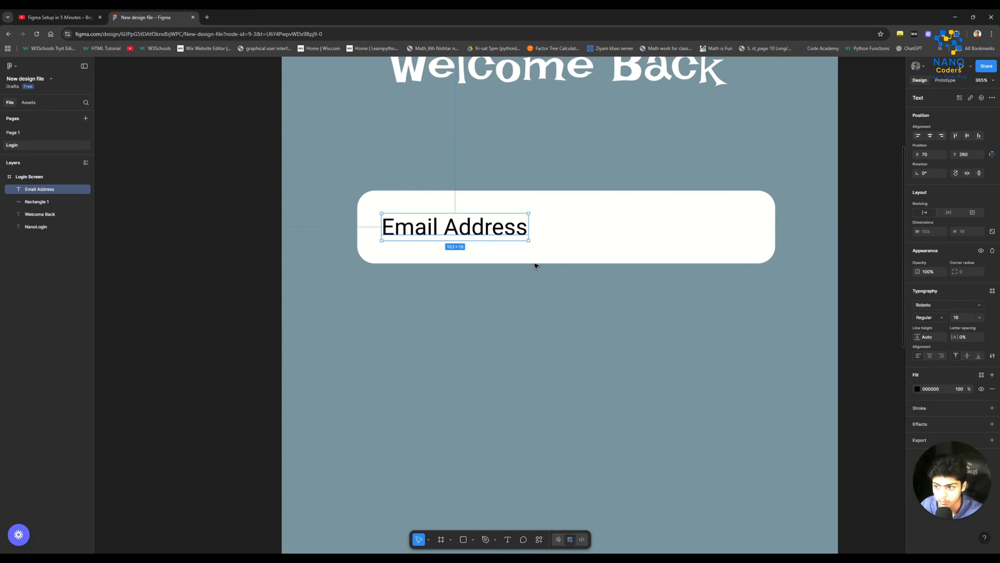
pyautogui.click(945, 318)
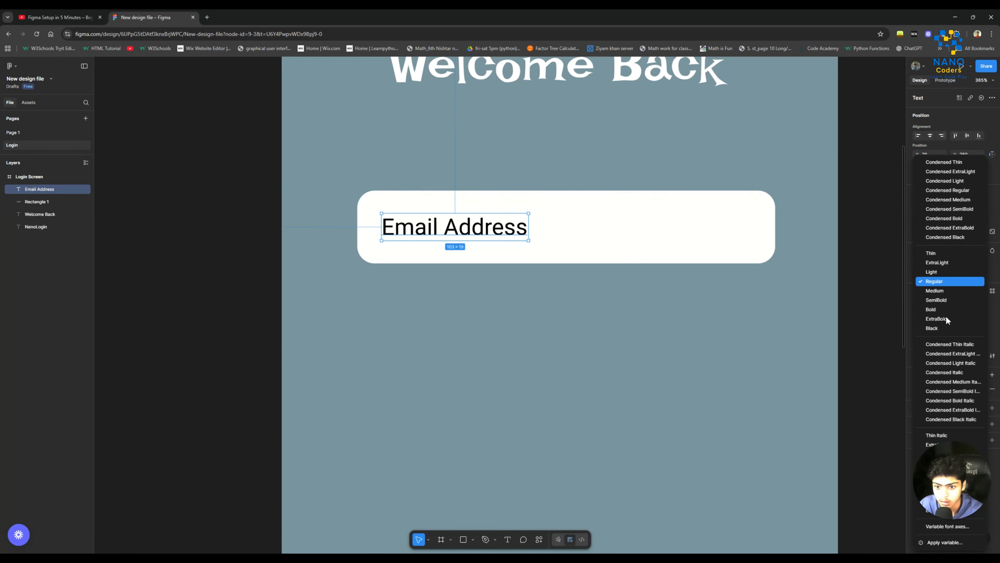
pyautogui.click(943, 293)
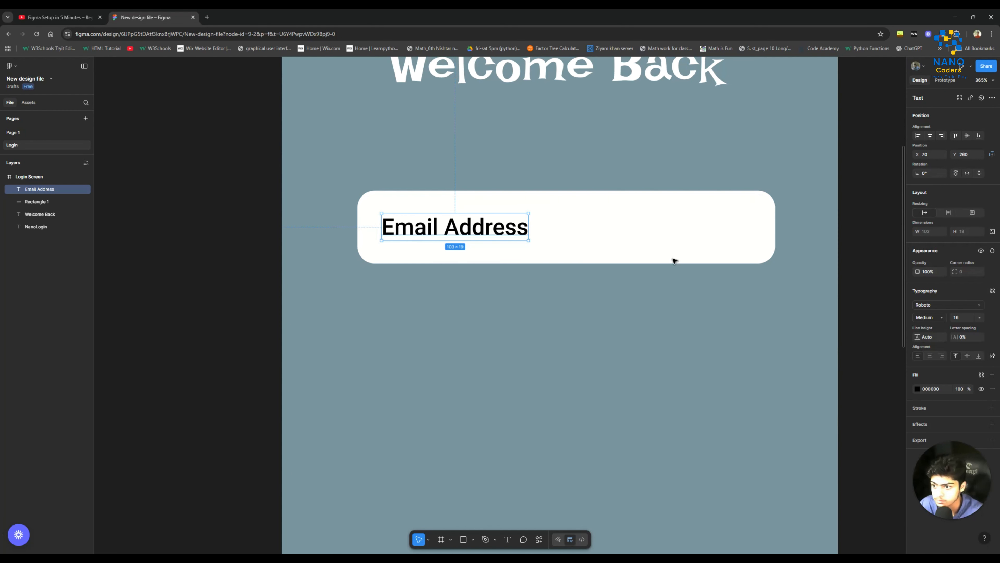
pyautogui.press('Escape')
# Group the Email Address text with the white rounded rectangle behind it.
pyautogui.click(510, 224)
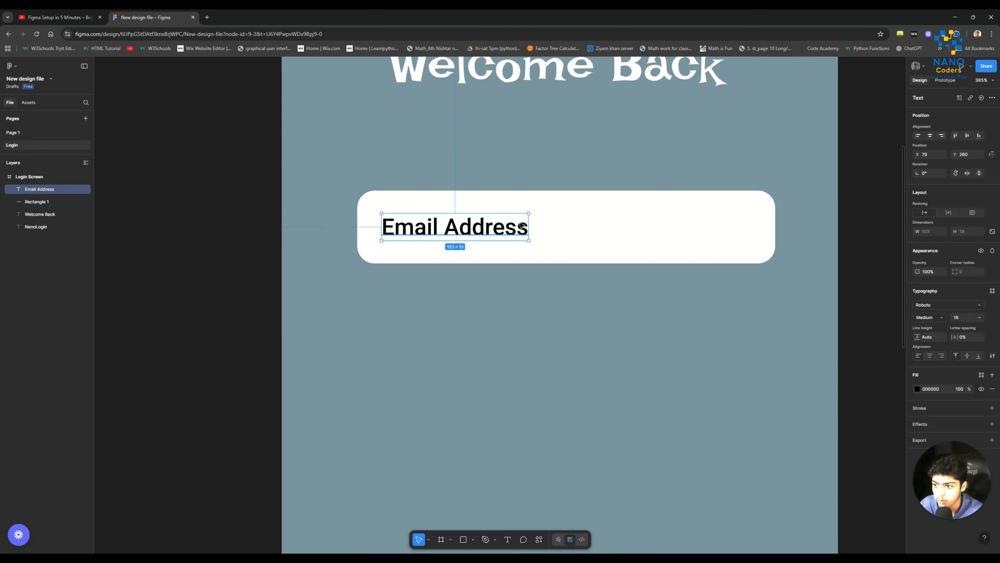
pyautogui.keyDown('shift'); pyautogui.click(557, 219); pyautogui.keyUp('shift')
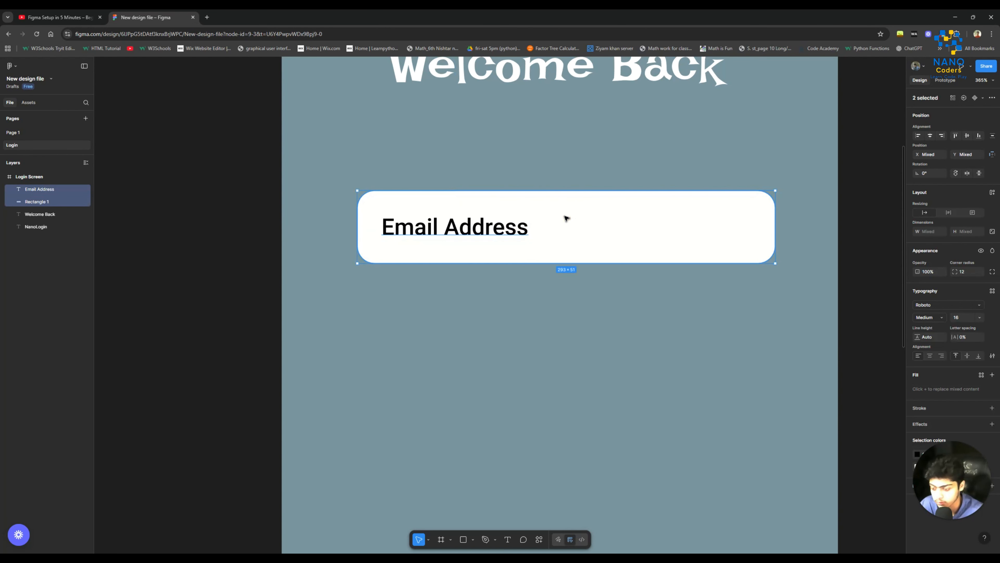
pyautogui.hotkey('ctrl', 'g')
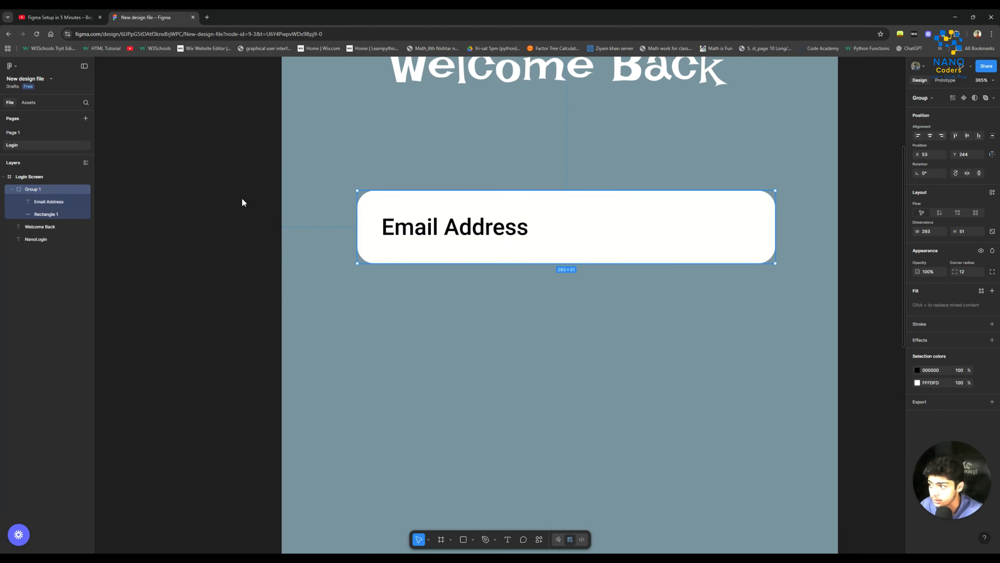
# Move the Email Address group lower on the Login Screen frame, roughly centred at about X 48, Y 347.
pyautogui.moveTo(659, 237)
pyautogui.mouseDown()
pyautogui.moveTo(685, 229)
pyautogui.moveTo(623, 272)
pyautogui.moveTo(618, 289)
pyautogui.moveTo(690, 310)
pyautogui.moveTo(703, 250)
pyautogui.moveTo(658, 247)
pyautogui.mouseUp()
pyautogui.scroll(-5, 658, 246)
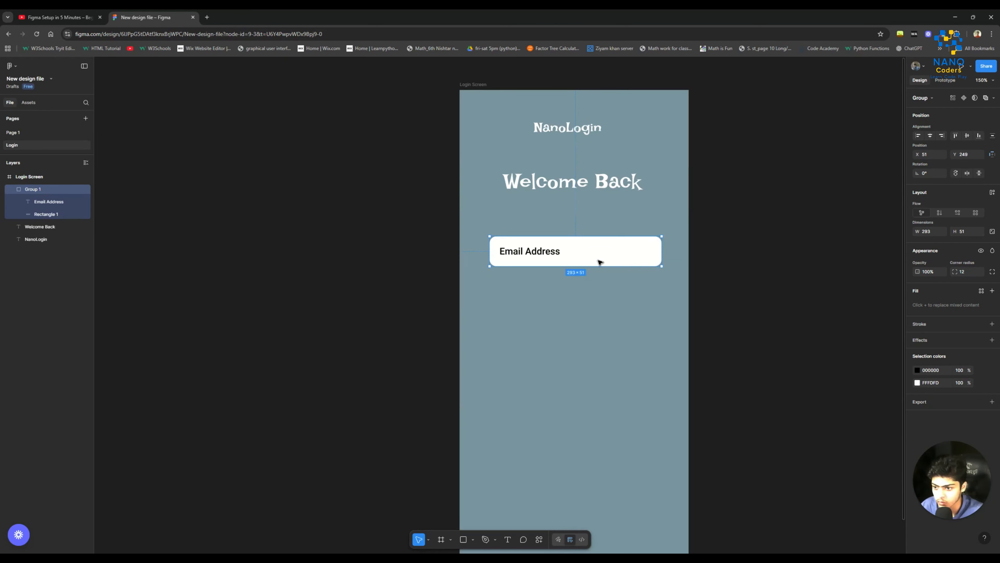
pyautogui.scroll(-3, 600, 262)
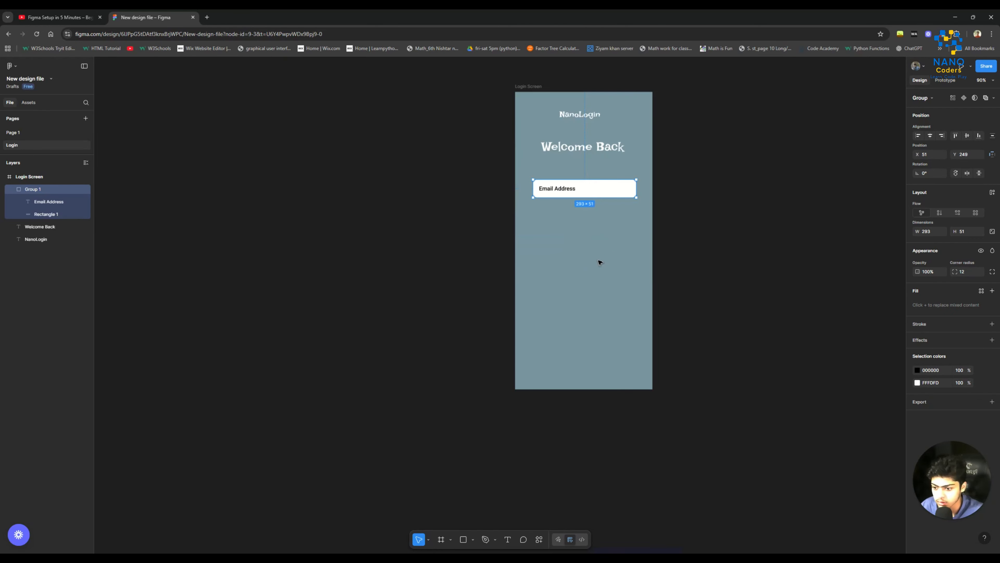
pyautogui.scroll(-1, 600, 262)
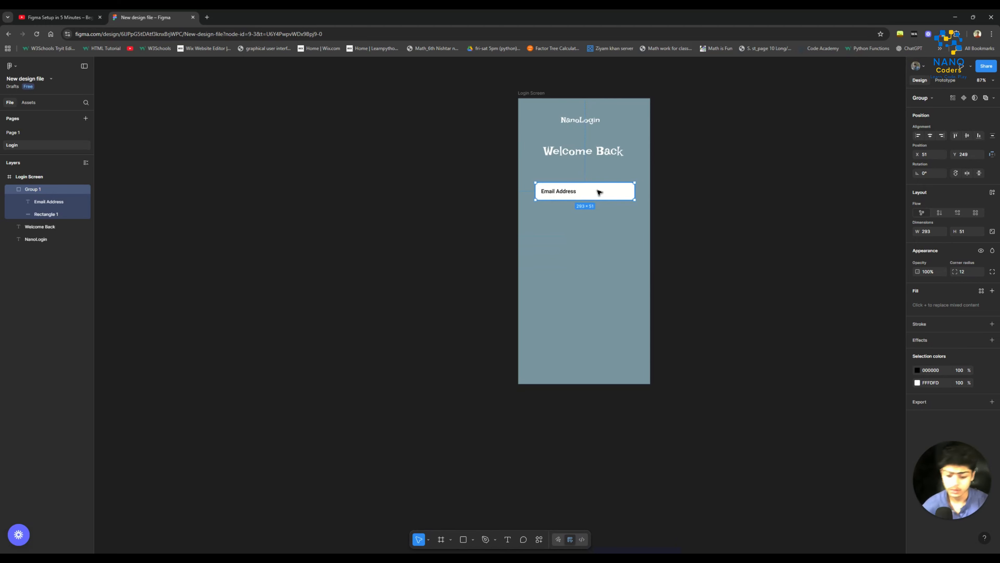
pyautogui.moveTo(596, 191); pyautogui.dragTo(594, 223)
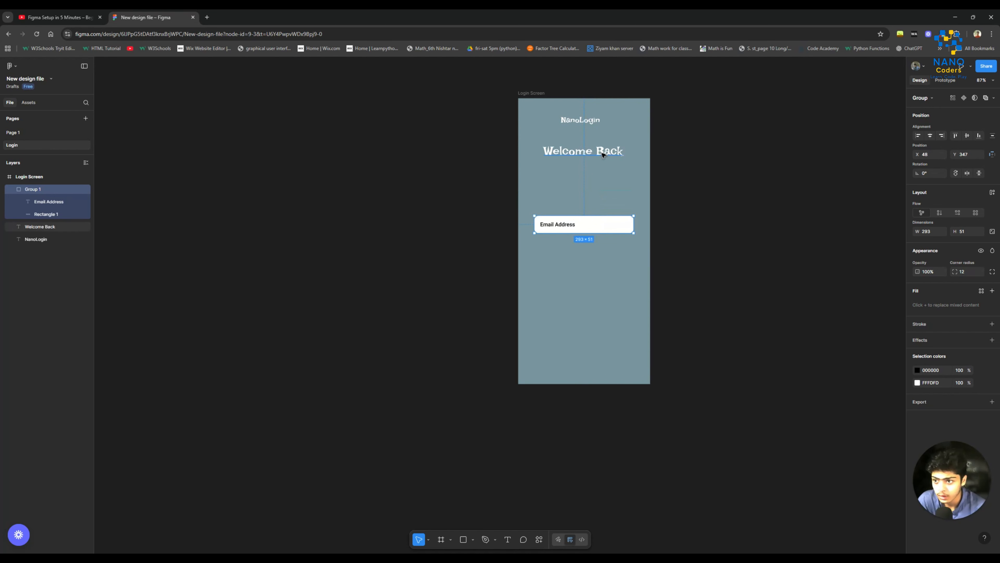
pyautogui.click(598, 152)
# Duplicate the Email Address field just below the original and change the copy's text to "Password".
pyautogui.click(592, 223)
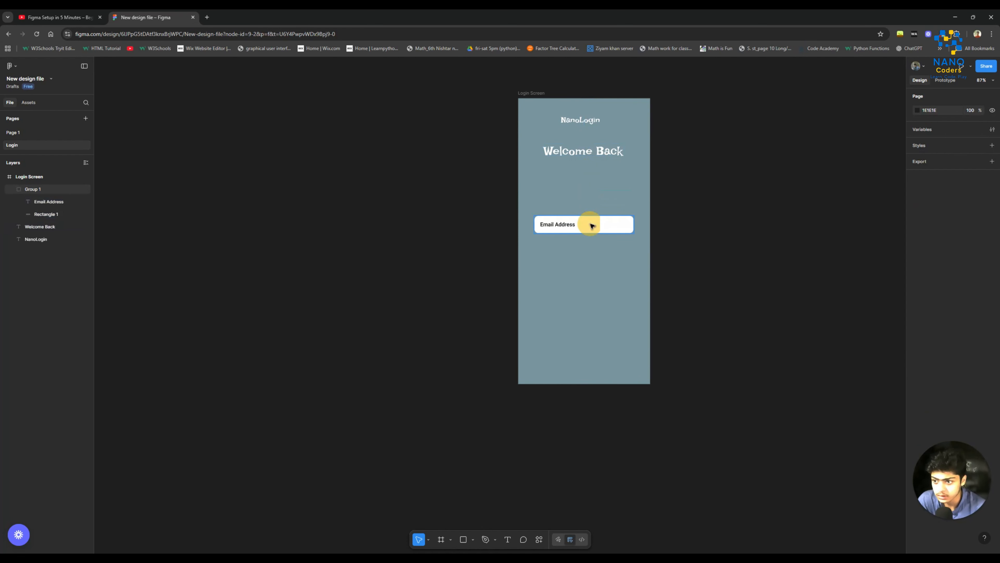
pyautogui.keyDown('alt'); pyautogui.moveTo(591, 226); pyautogui.dragTo(590, 244); pyautogui.keyUp('alt')
pyautogui.doubleClick(571, 252)
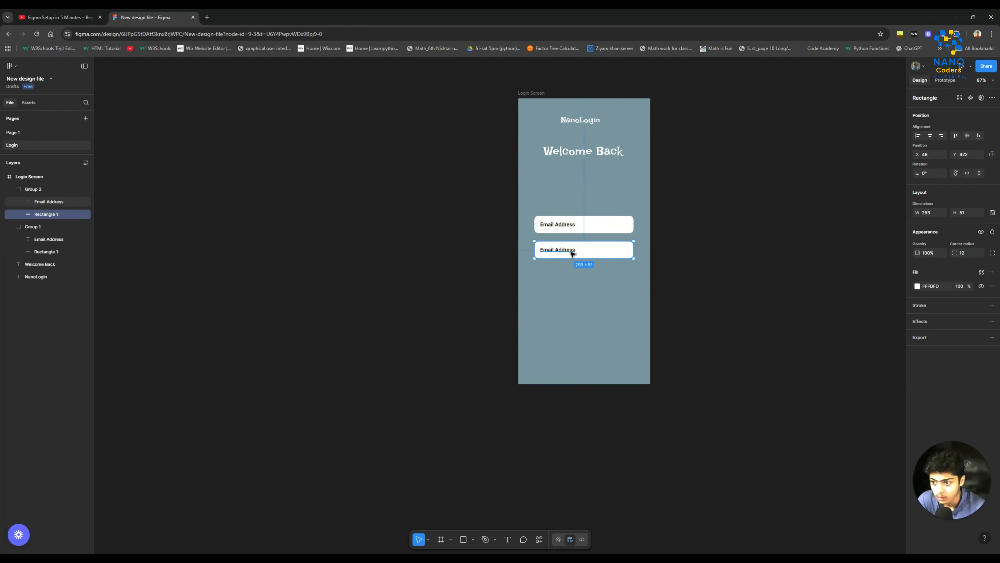
pyautogui.click(571, 251)
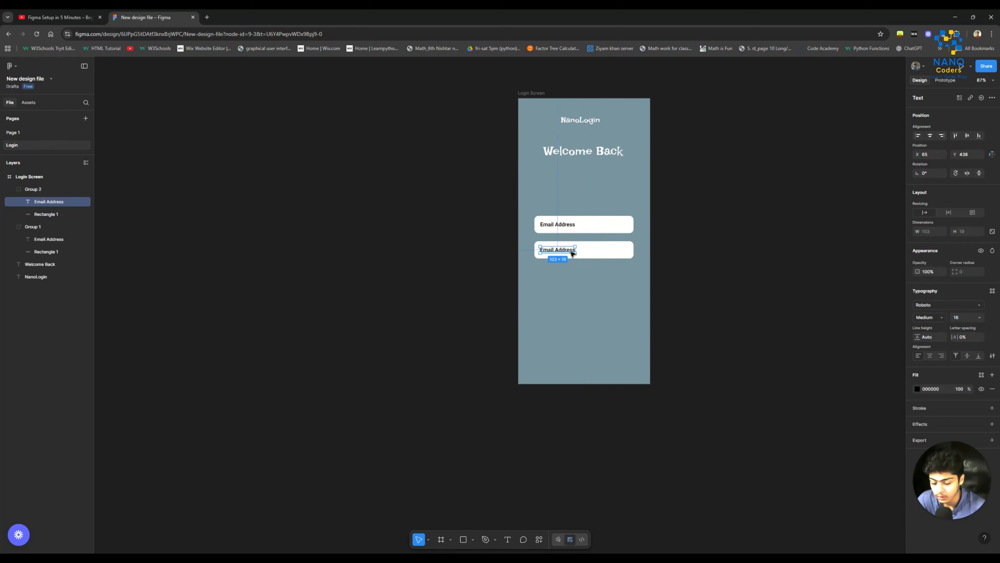
pyautogui.doubleClick(572, 253)
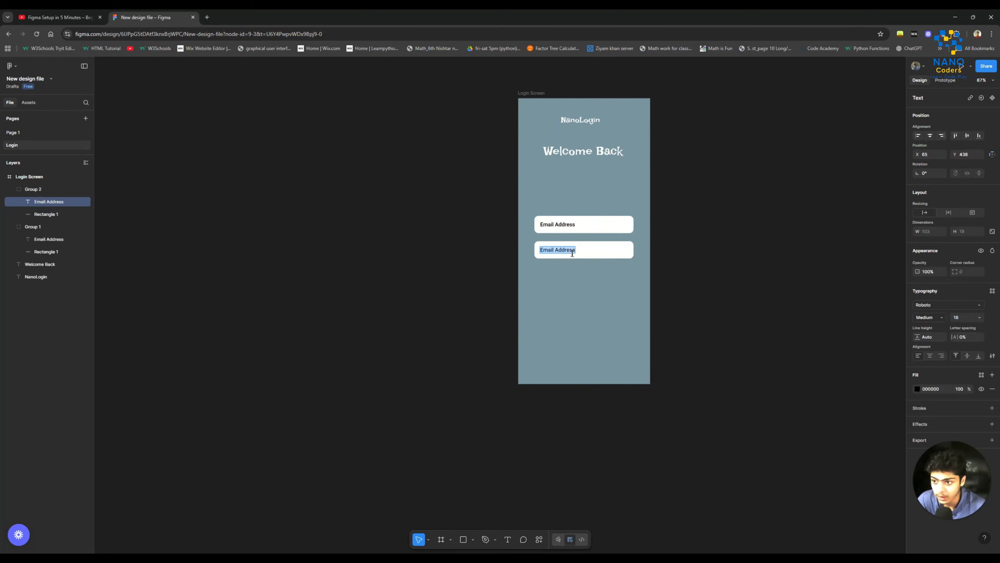
pyautogui.write('Password')
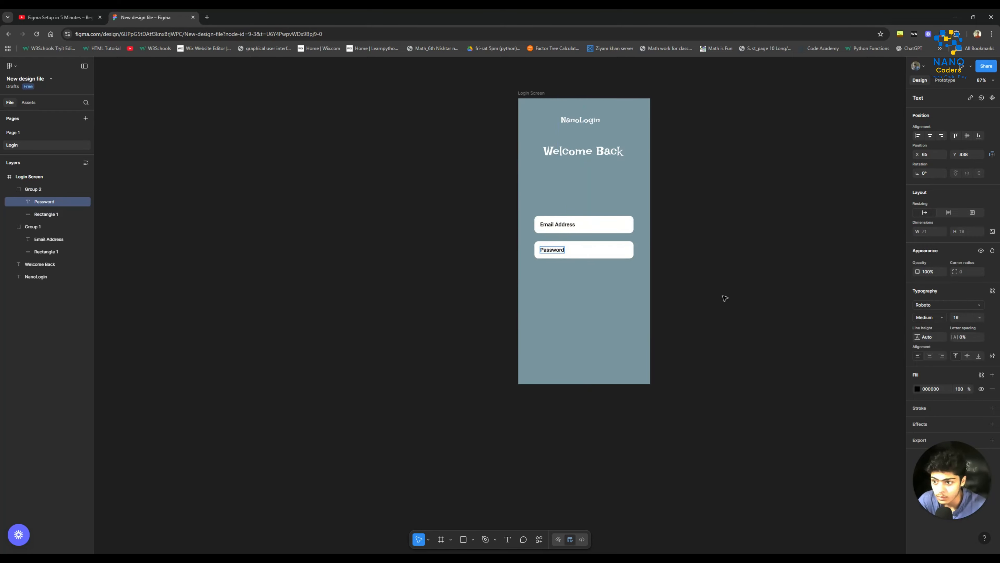
pyautogui.press('Escape')
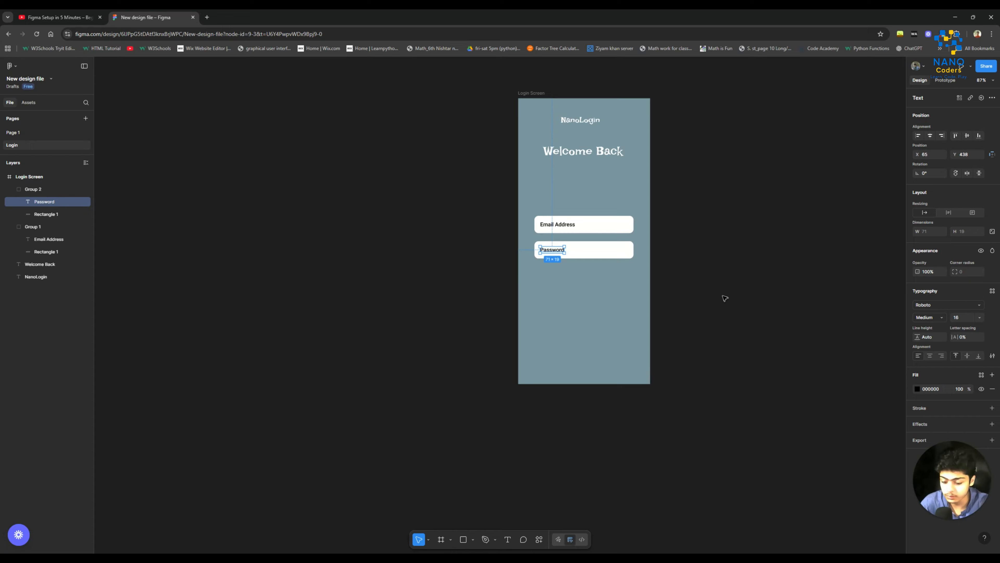
pyautogui.click(725, 299)
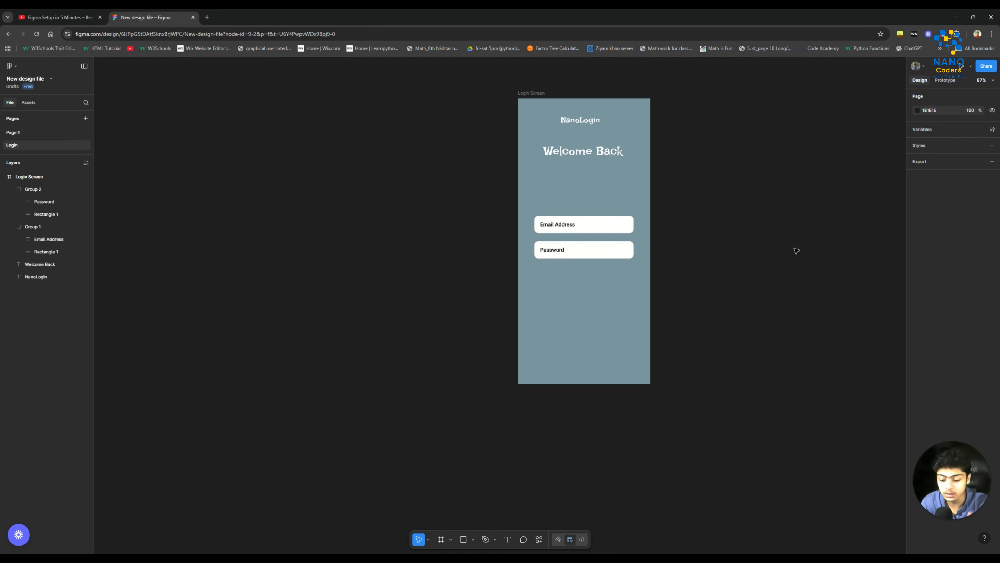
# Draw a button rectangle about 168 × 38 below the Password field, at about X 111, Y 551.
pyautogui.scroll(-1, 796, 251)
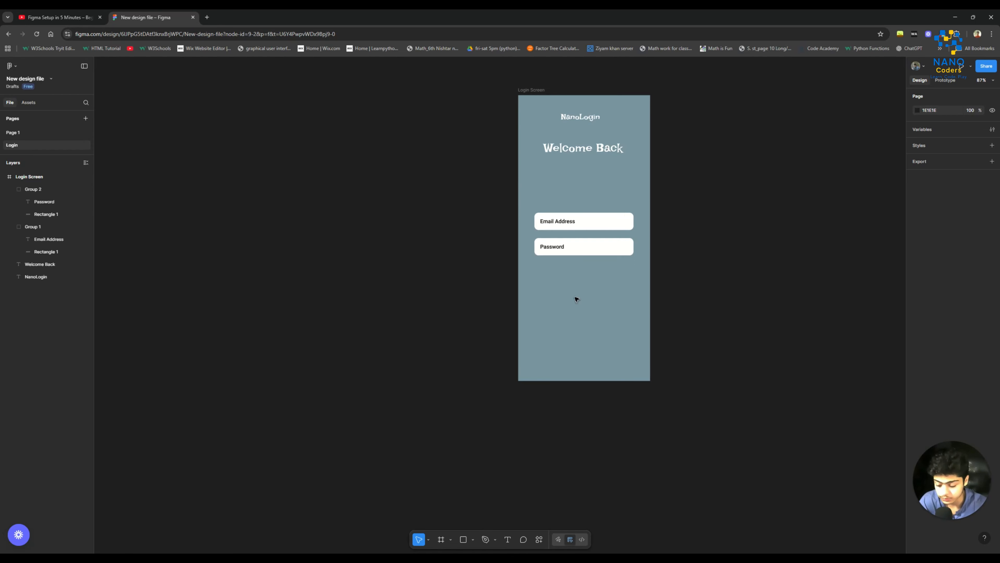
pyautogui.hotkey('shift', '1')
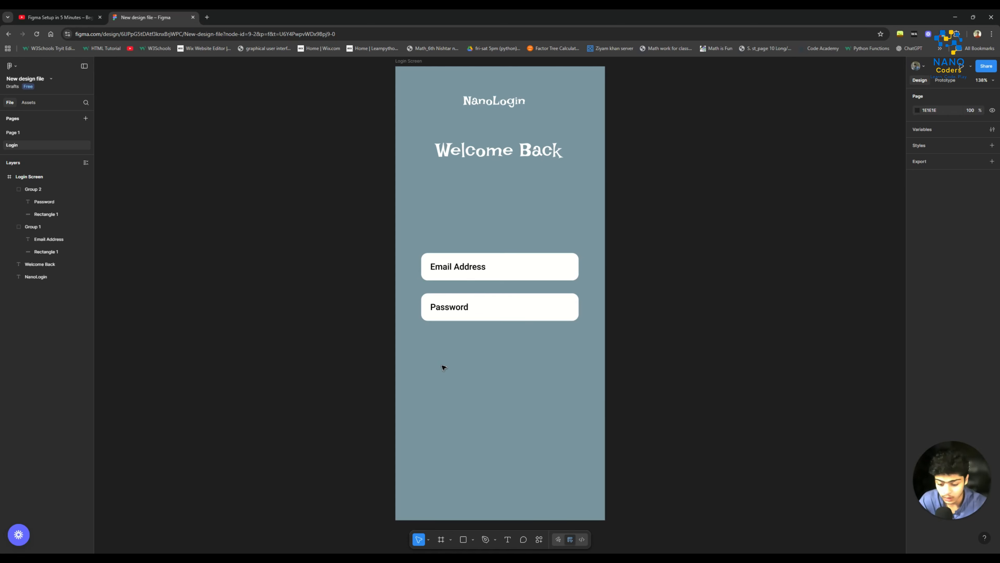
pyautogui.press('r')
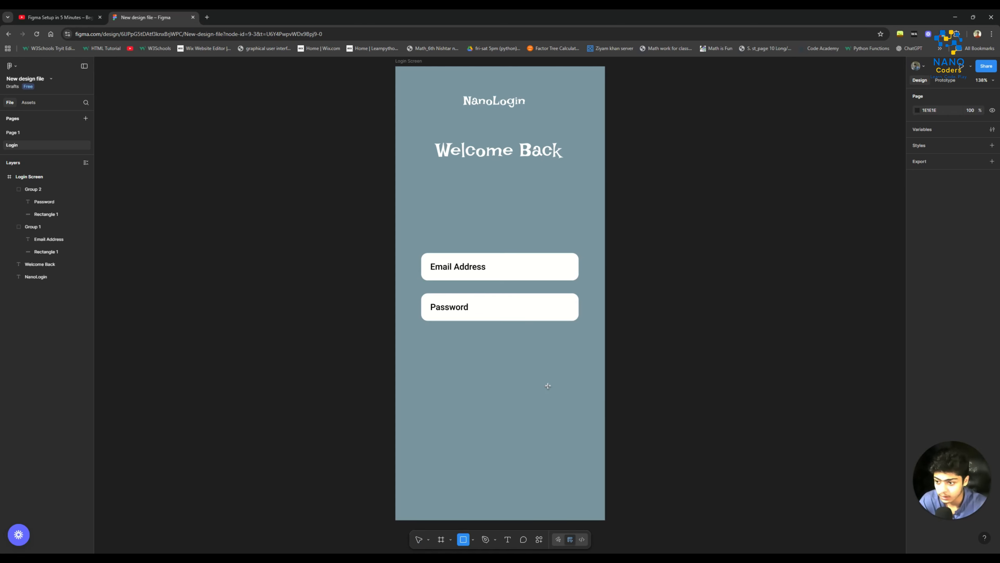
pyautogui.moveTo(451, 364)
pyautogui.mouseDown()
pyautogui.moveTo(540, 385)
pyautogui.moveTo(512, 381)
pyautogui.mouseUp()
# Round the new button rectangle's corners to a radius of 9.
pyautogui.scroll(2, 533, 382)
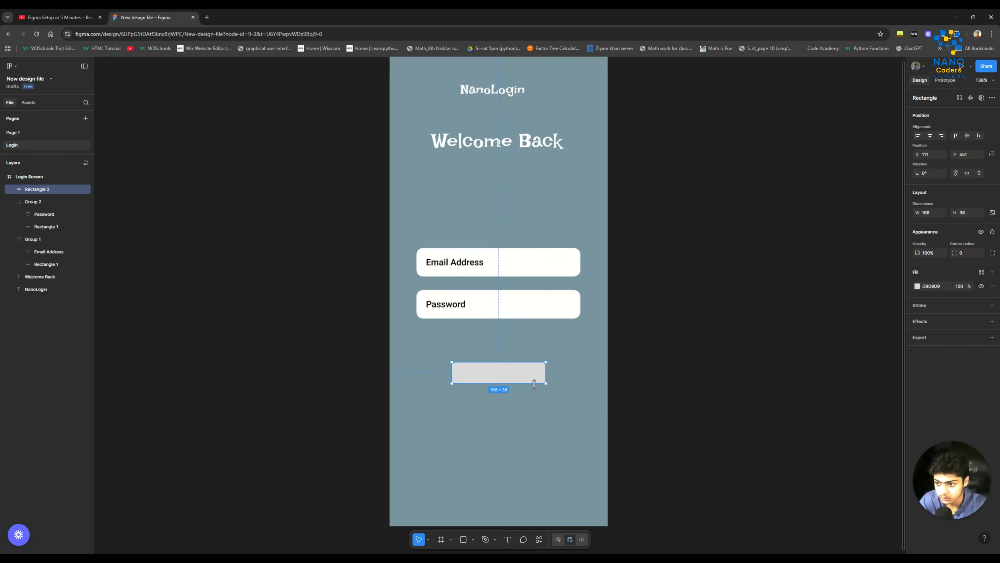
pyautogui.scroll(5, 534, 383)
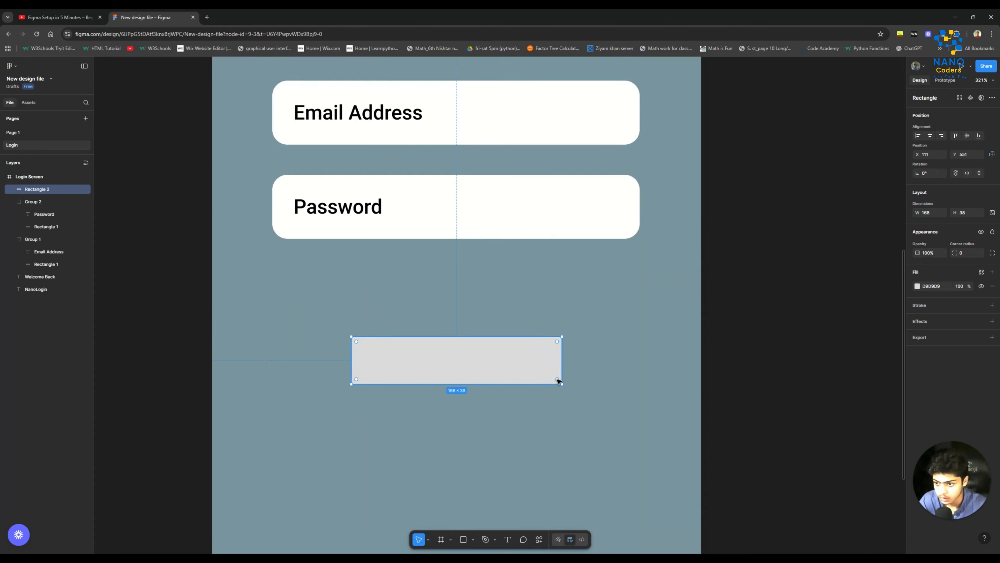
pyautogui.scroll(3, 558, 381)
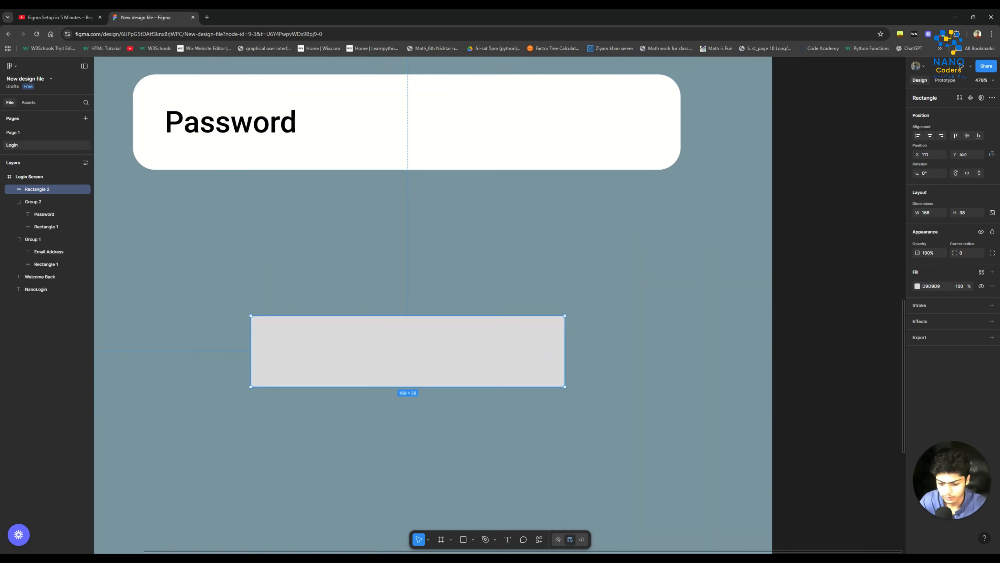
pyautogui.moveTo(560, 381)
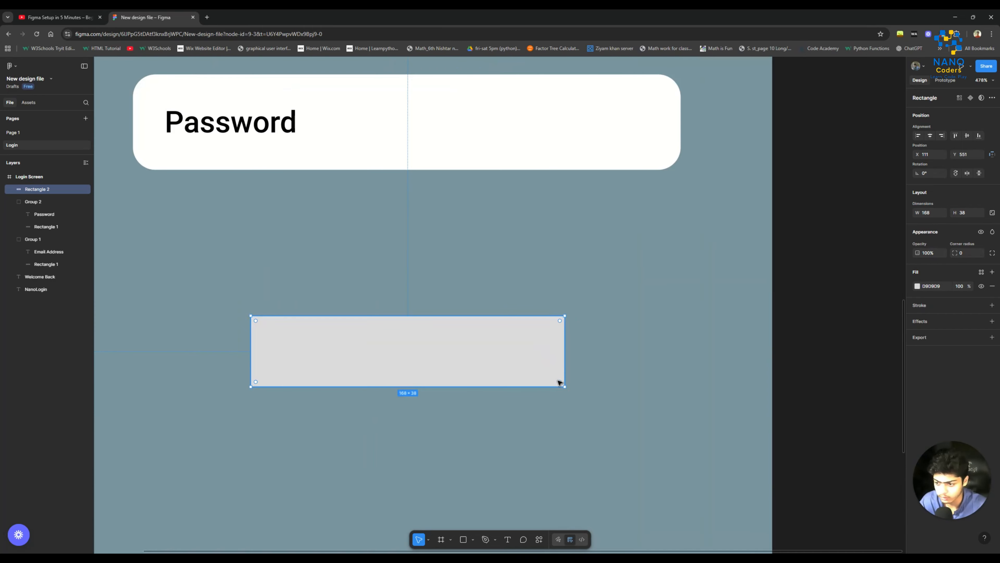
pyautogui.moveTo(563, 383); pyautogui.dragTo(546, 369)
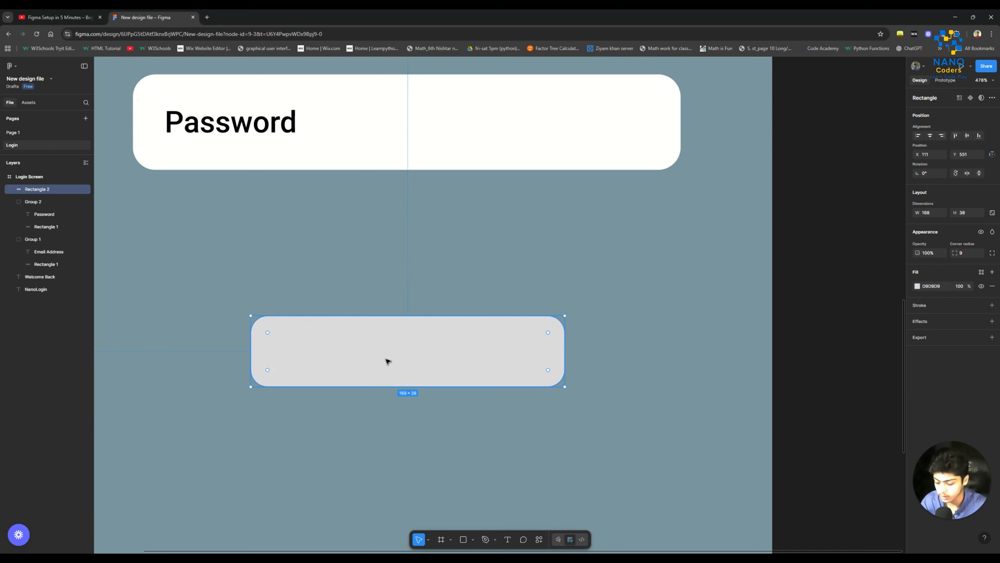
# Add the text "Login" and place it near the centre of the grey rounded rectangle.
pyautogui.press('t')
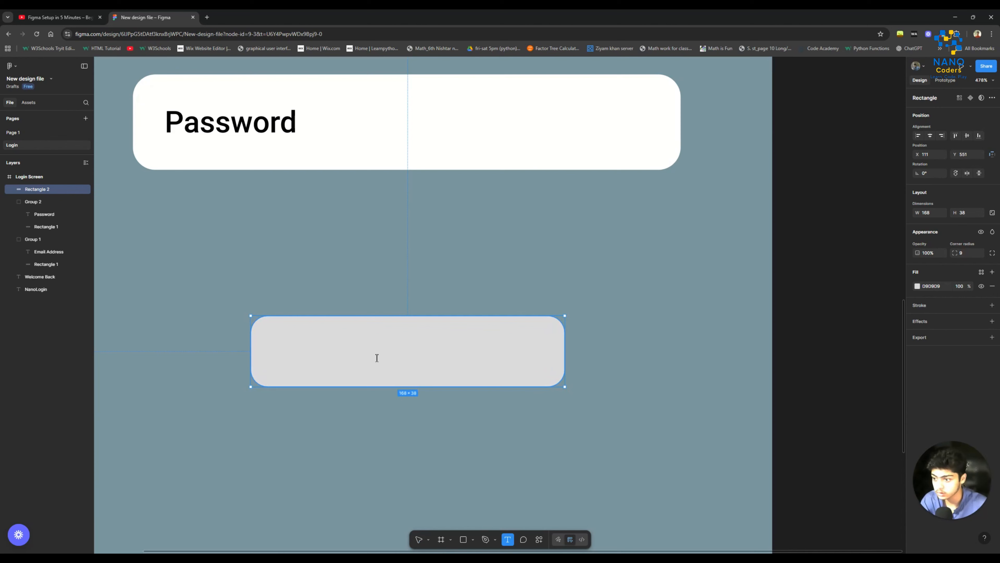
pyautogui.click(377, 358)
pyautogui.write('Login')
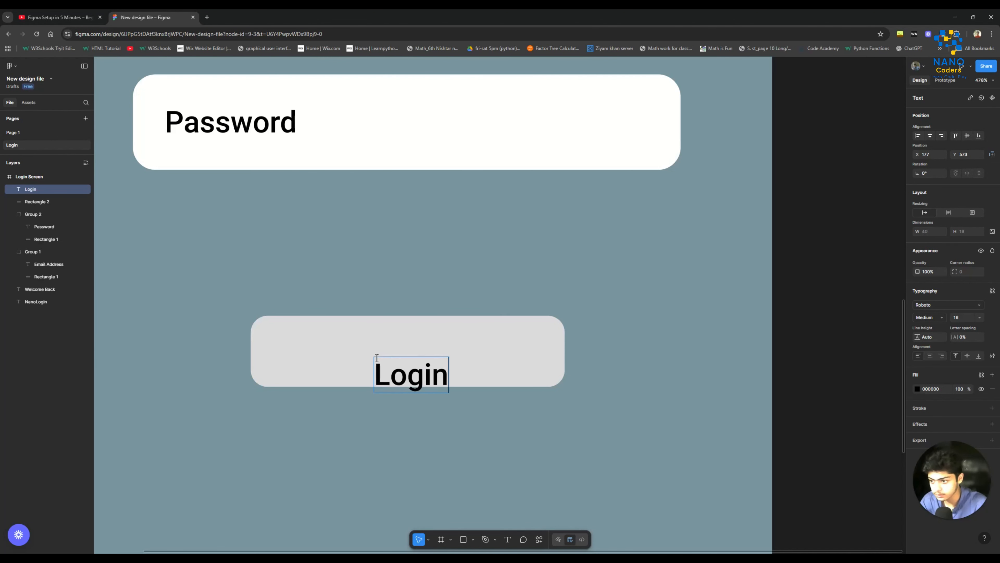
pyautogui.press('Escape')
pyautogui.moveTo(410, 375); pyautogui.dragTo(402, 353)
# Change the Login button rectangle's fill to the bright blue 1BAADE.
pyautogui.click(529, 351)
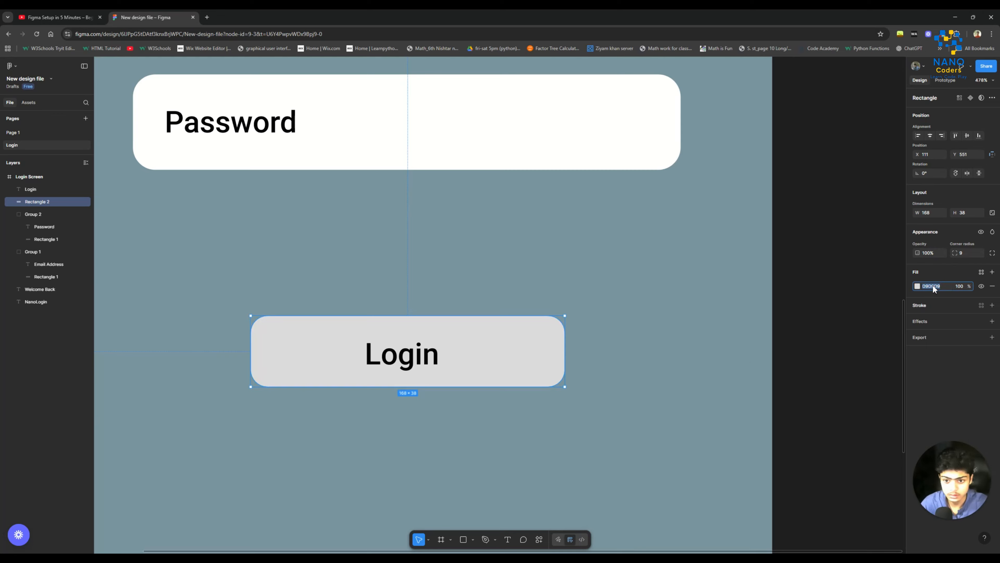
pyautogui.click(918, 286)
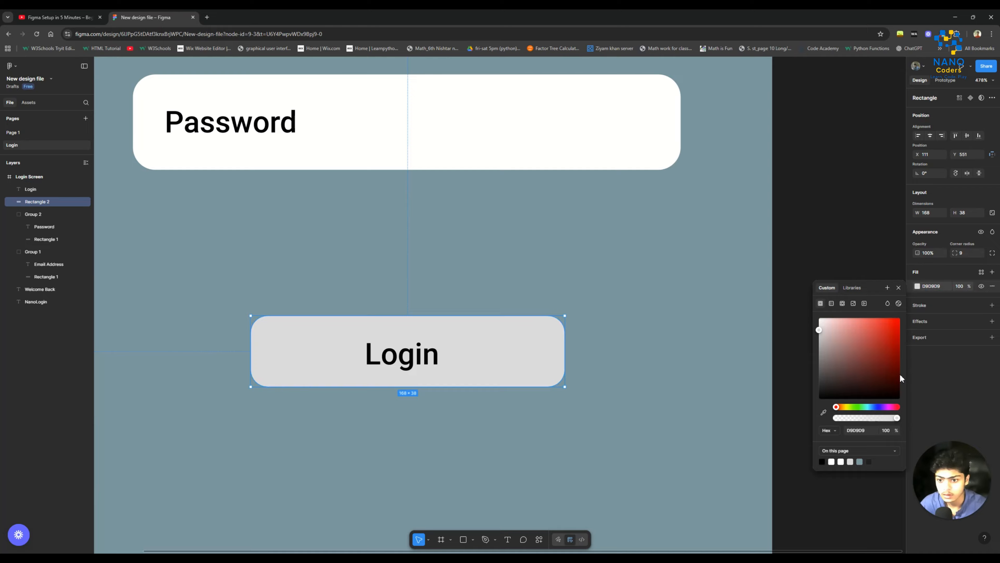
pyautogui.click(869, 406)
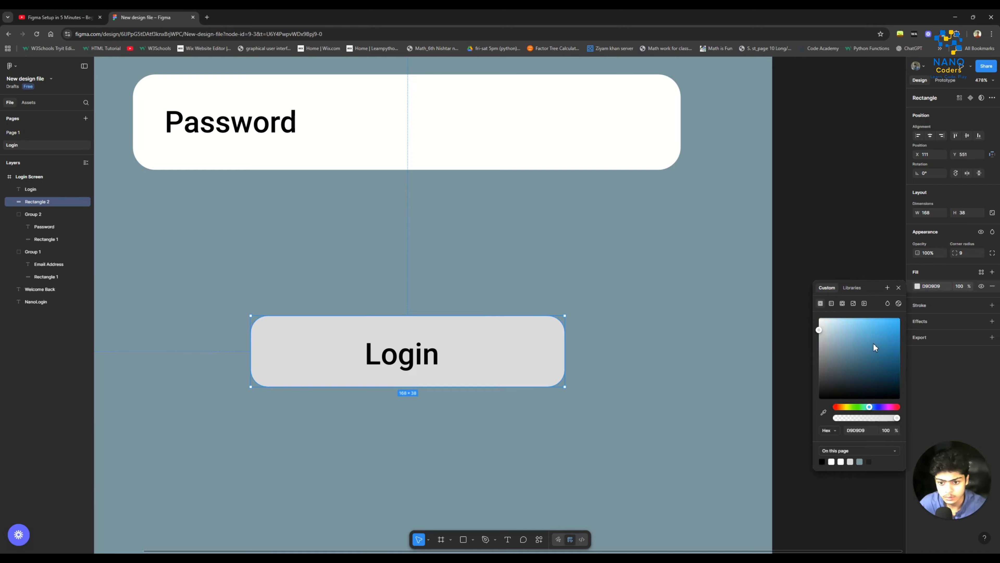
pyautogui.moveTo(866, 325); pyautogui.dragTo(886, 347)
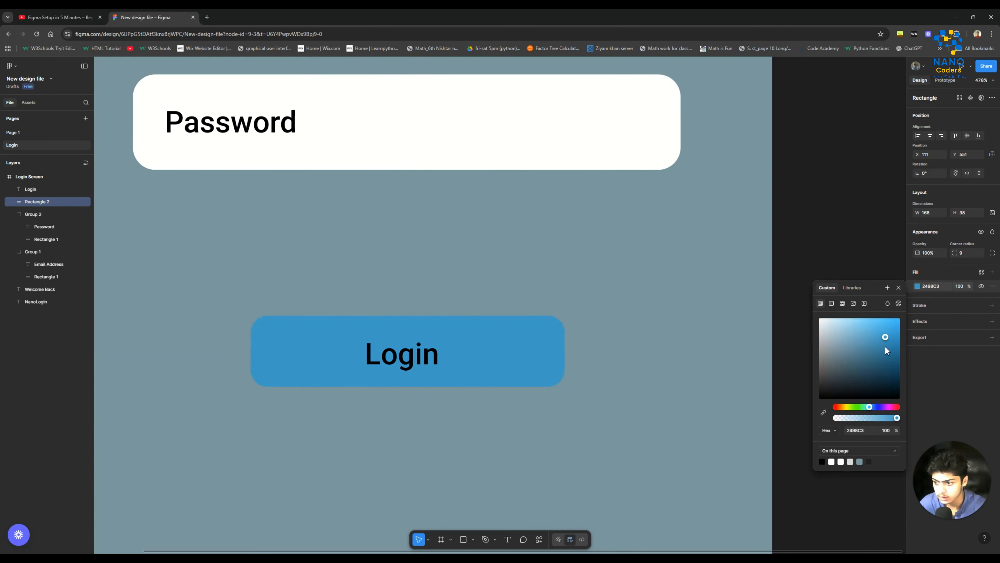
pyautogui.click(885, 330)
pyautogui.moveTo(887, 334); pyautogui.dragTo(891, 332)
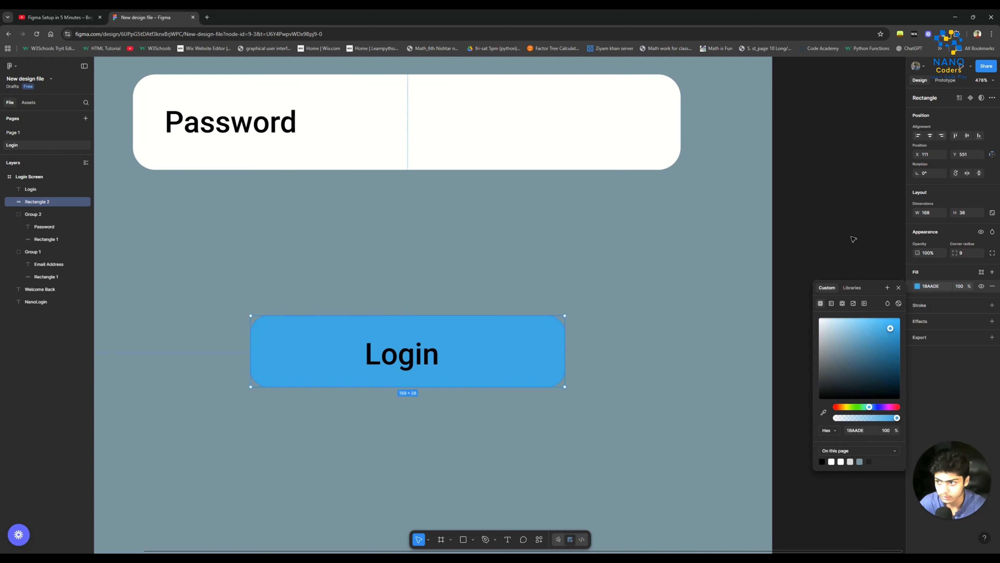
pyautogui.click(738, 314)
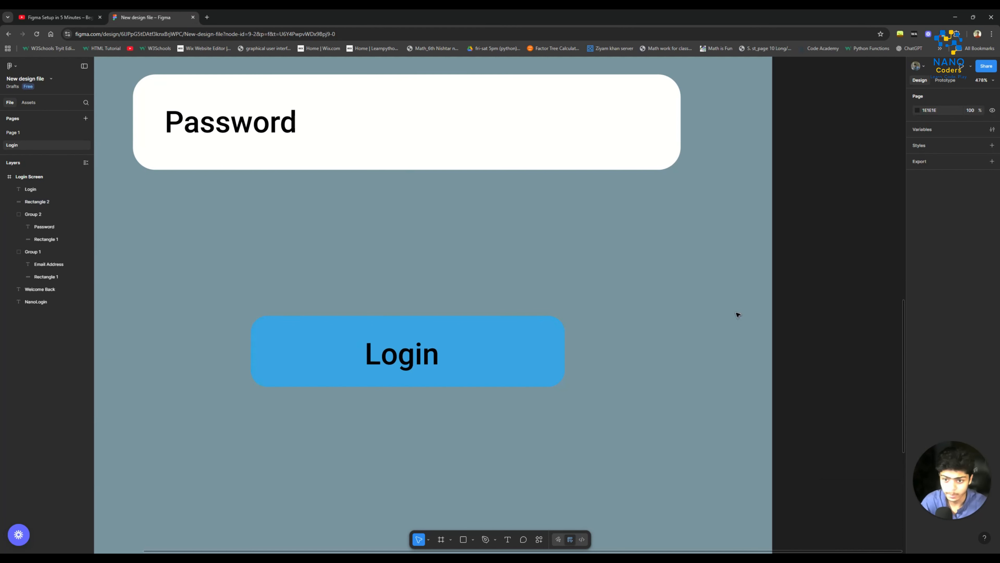
# Add a drop shadow to the blue Login button rectangle with blur about 10.8 and spread 5.
pyautogui.click(532, 368)
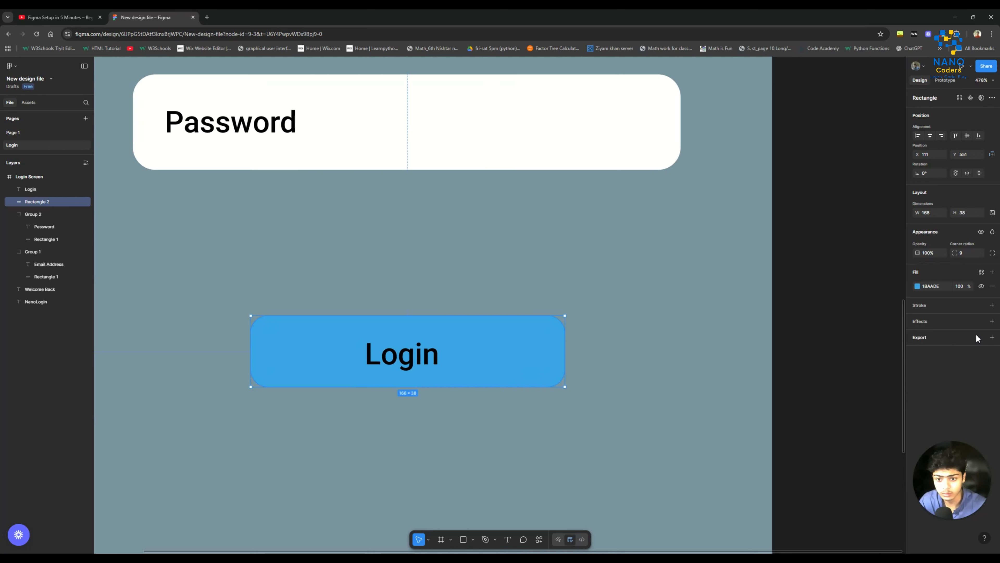
pyautogui.click(992, 322)
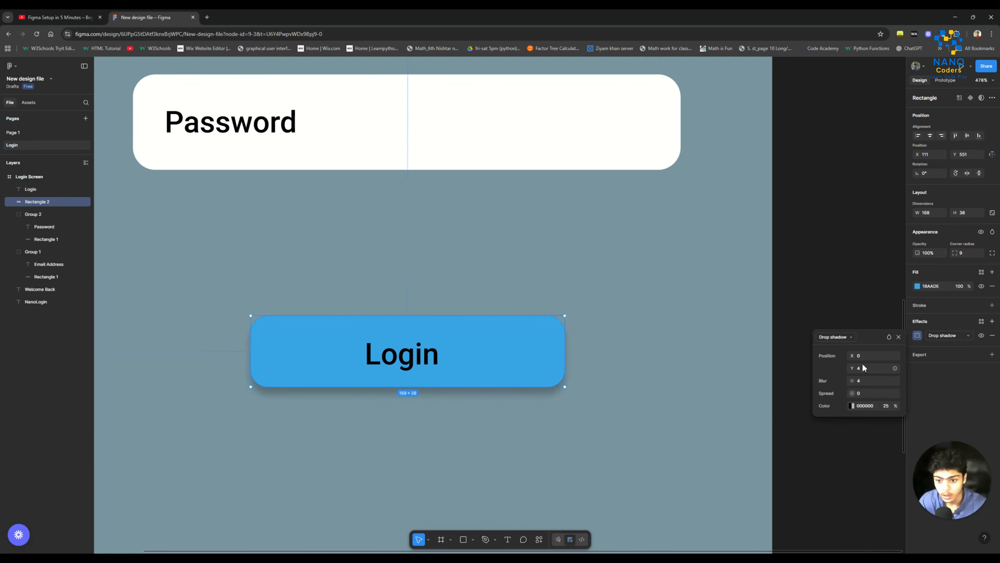
pyautogui.click(844, 338)
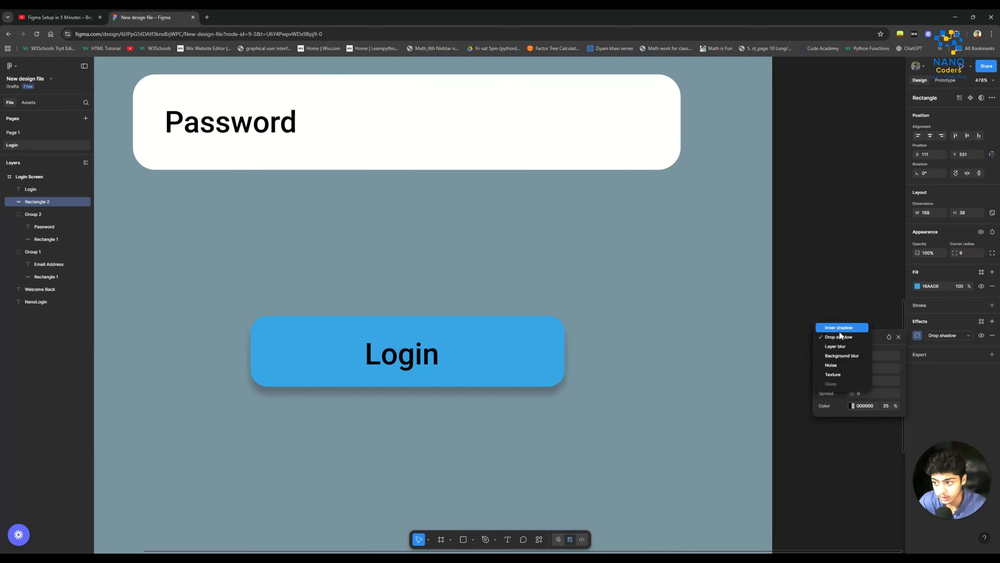
pyautogui.click(963, 396)
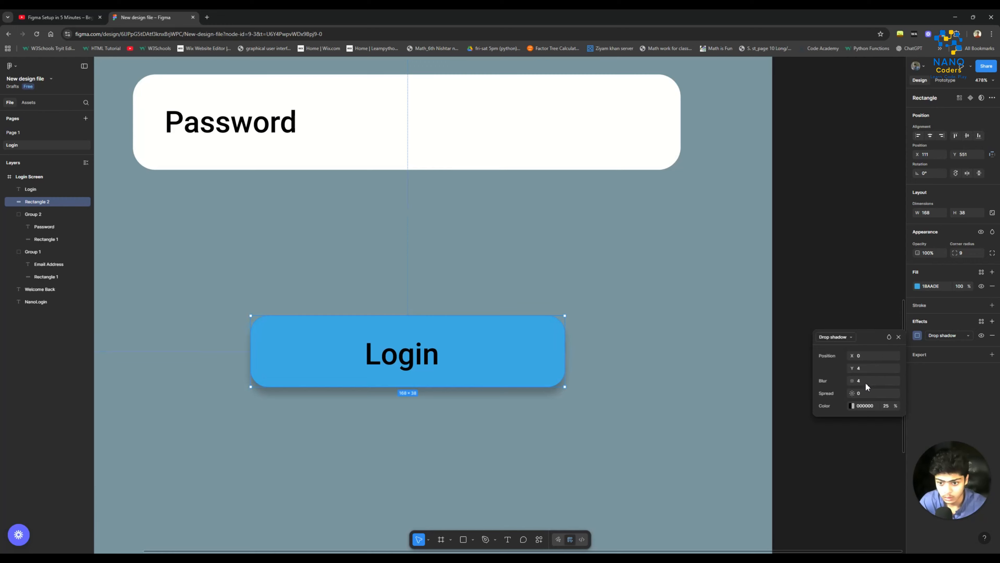
pyautogui.click(853, 381)
pyautogui.moveTo(852, 381); pyautogui.dragTo(857, 402)
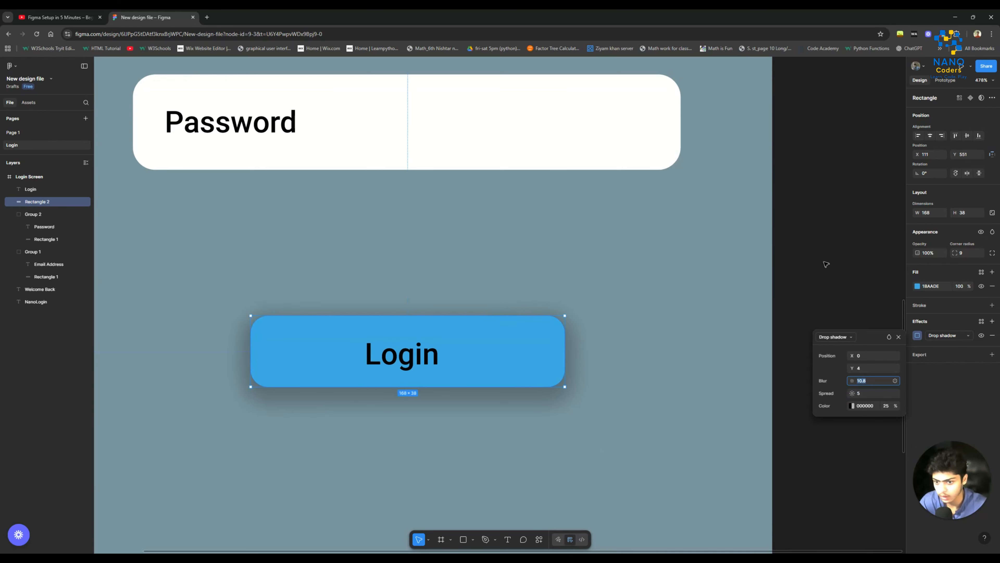
pyautogui.click(746, 357)
pyautogui.scroll(-1, 495, 318)
pyautogui.scroll(-1, 368, 278)
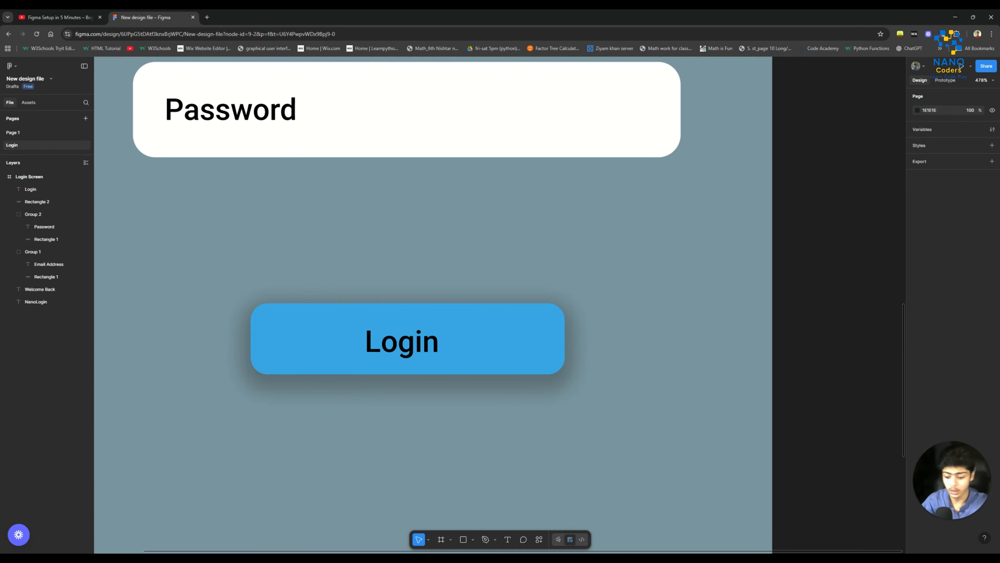
pyautogui.keyDown('ctrl'); pyautogui.scroll(-5, 599, 283); pyautogui.keyUp('ctrl')
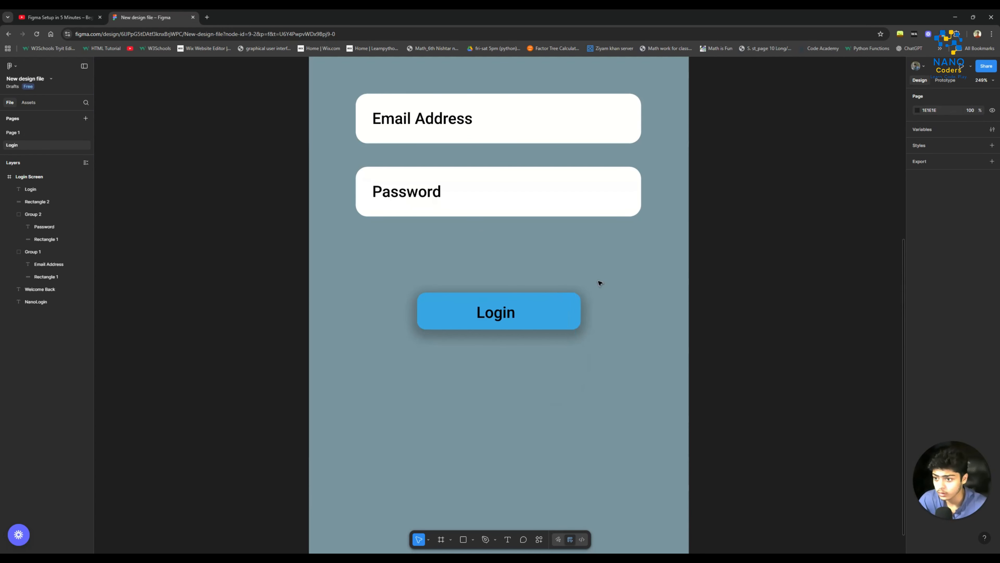
pyautogui.keyDown('ctrl'); pyautogui.scroll(-5, 599, 283); pyautogui.keyUp('ctrl')
pyautogui.keyDown('ctrl'); pyautogui.scroll(3, 599, 283); pyautogui.keyUp('ctrl')
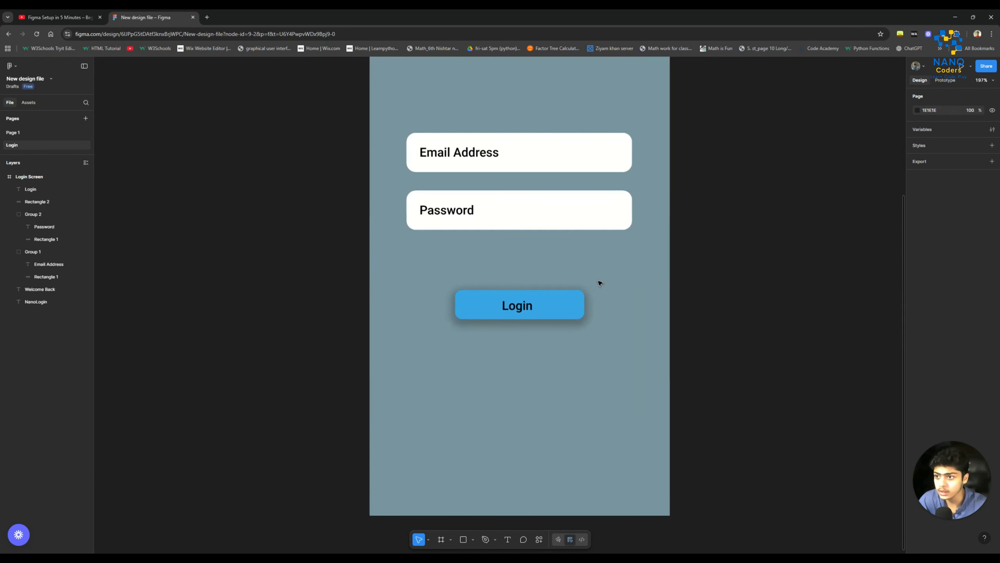
# Add the white text "Don't have an Account? Sign up" below the Login button, near the lower end of the login screen.
pyautogui.keyDown('ctrl'); pyautogui.scroll(-6, 599, 283); pyautogui.keyUp('ctrl')
pyautogui.click(591, 161)
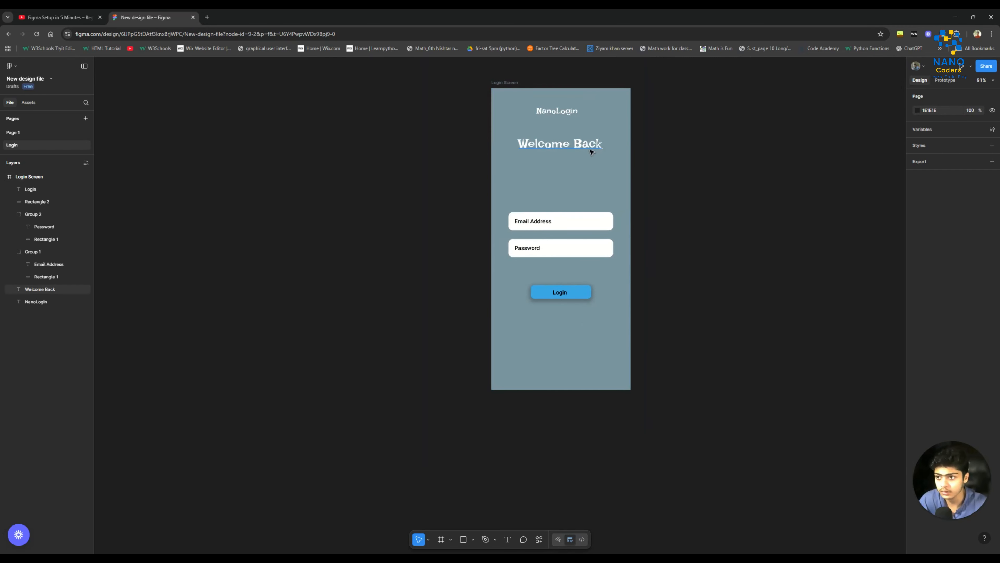
pyautogui.keyDown('ctrl'); pyautogui.scroll(-1, 591, 161); pyautogui.keyUp('ctrl')
pyautogui.keyDown('ctrl'); pyautogui.scroll(5, 591, 161); pyautogui.keyUp('ctrl')
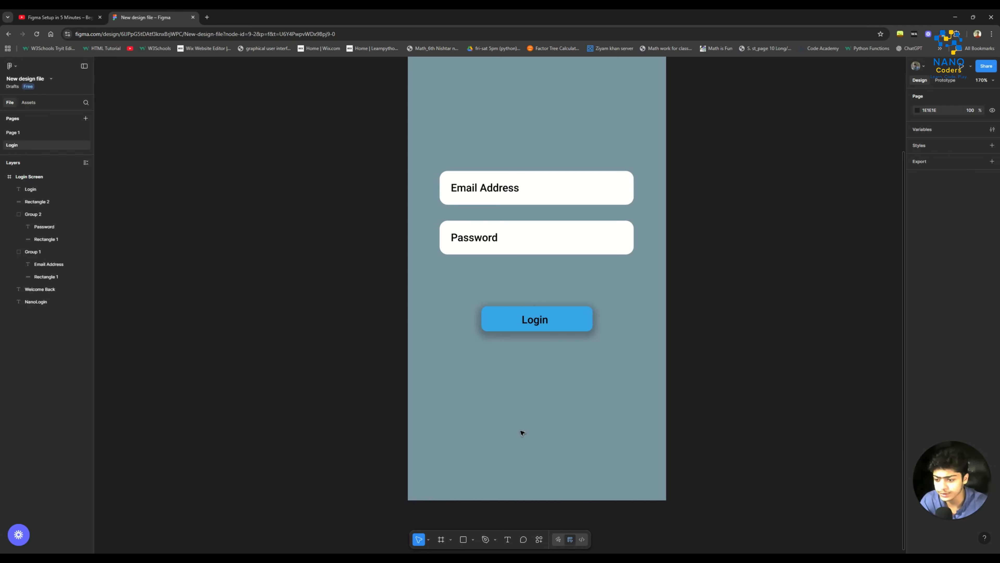
pyautogui.press('t')
pyautogui.click(493, 415)
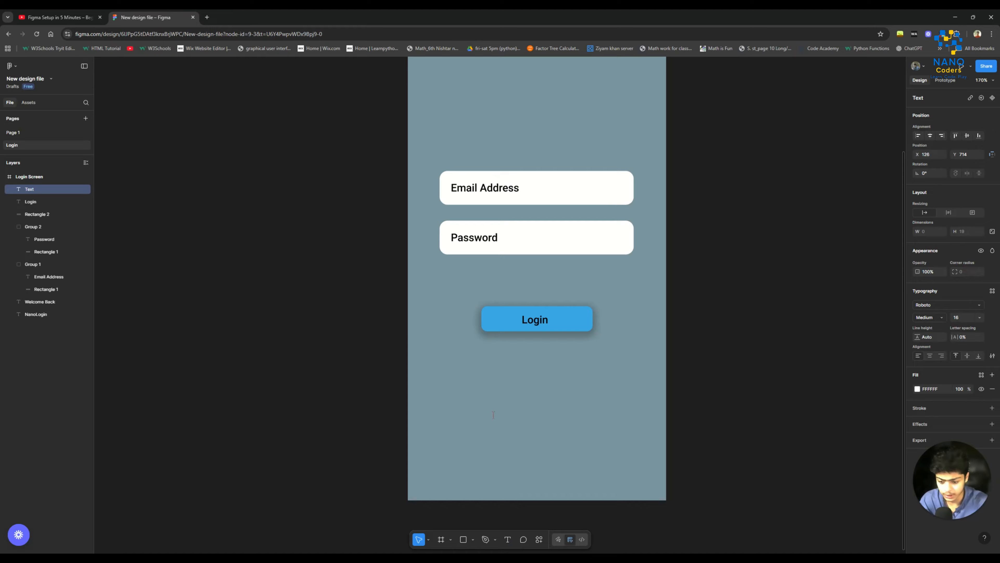
pyautogui.write('Dont')
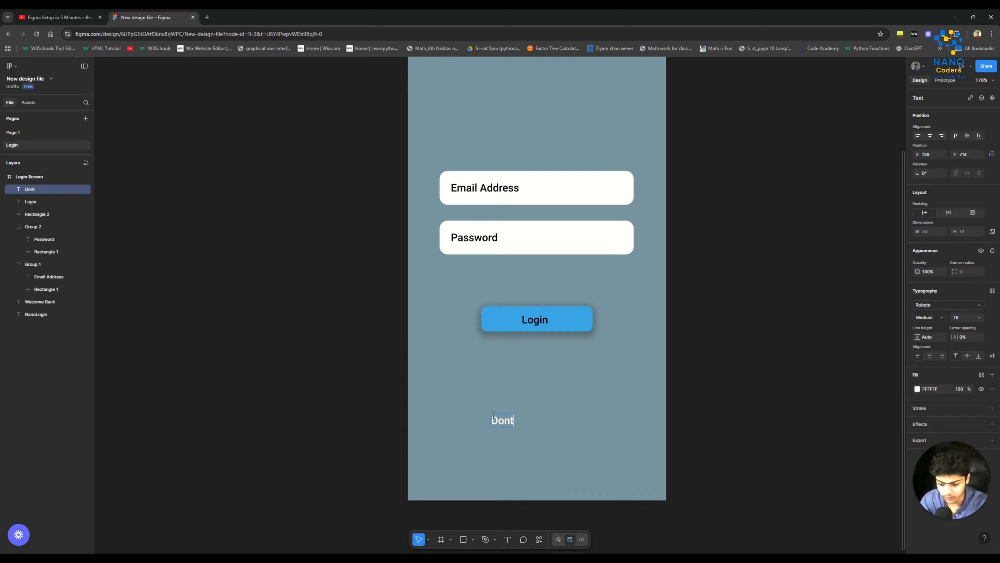
pyautogui.press('BackSpace')
pyautogui.write("'t")
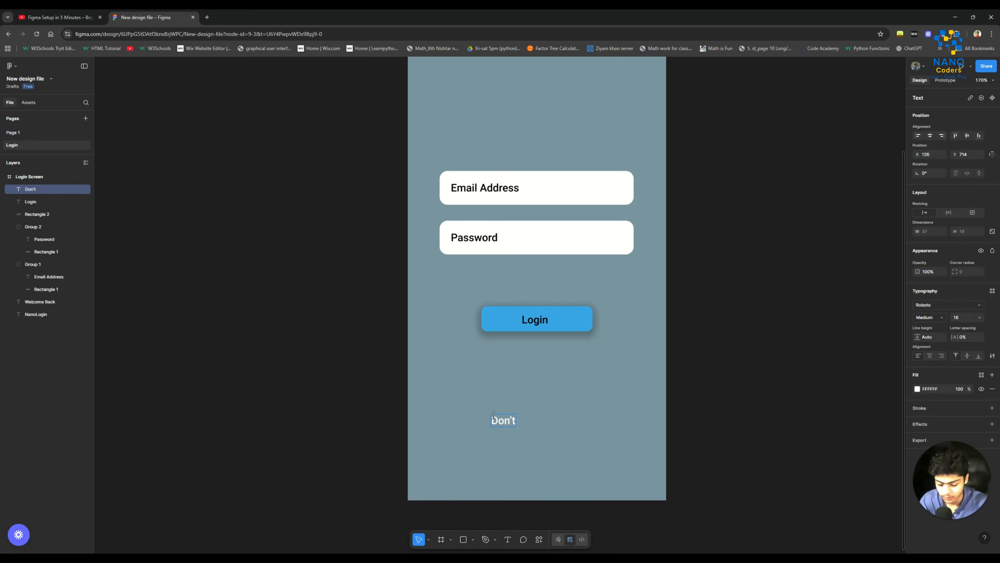
pyautogui.write(' h;av')
pyautogui.press('BackSpace')
pyautogui.press('BackSpace')
pyautogui.press('BackSpace')
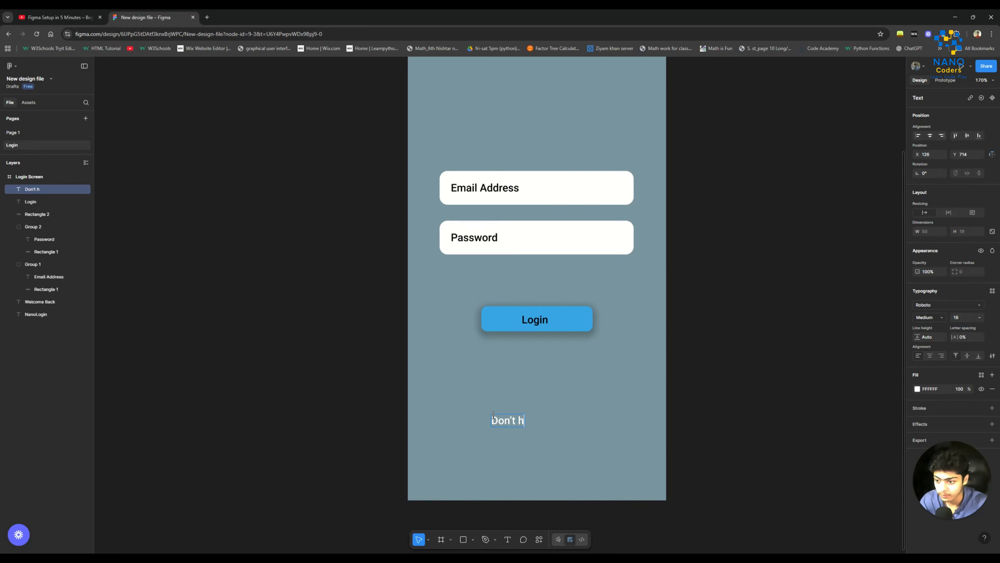
pyautogui.write('ave')
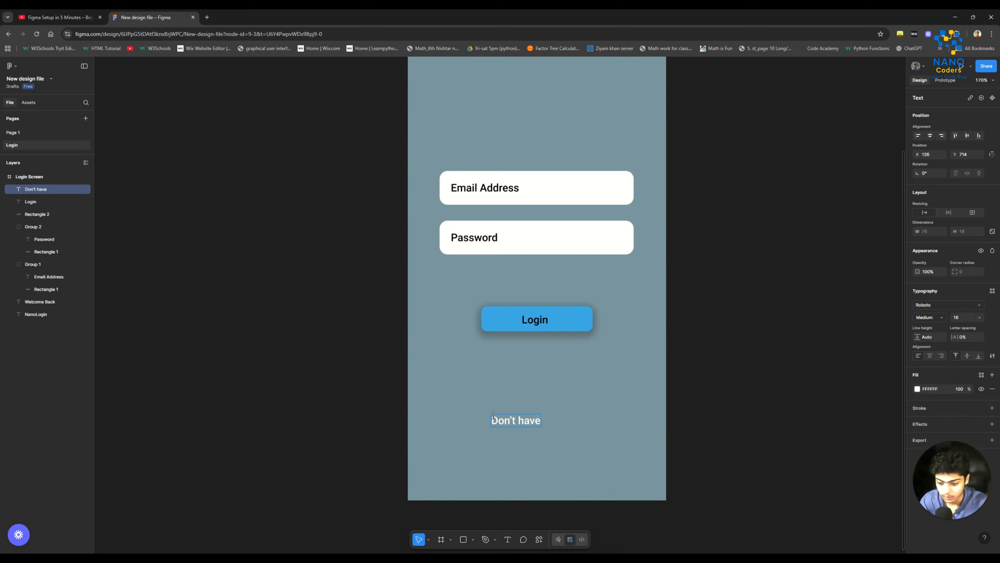
pyautogui.write(' an Account?')
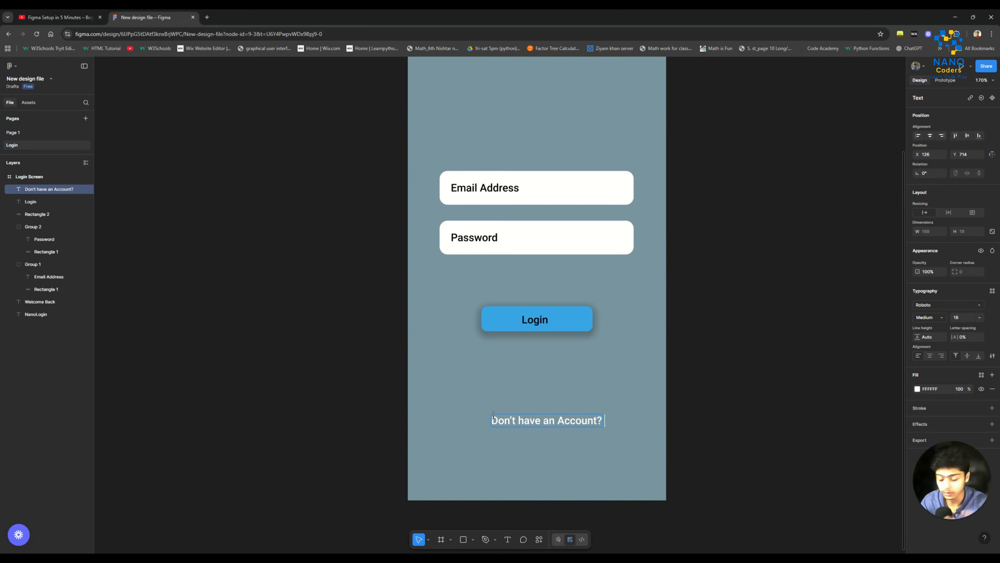
pyautogui.write(' Sign')
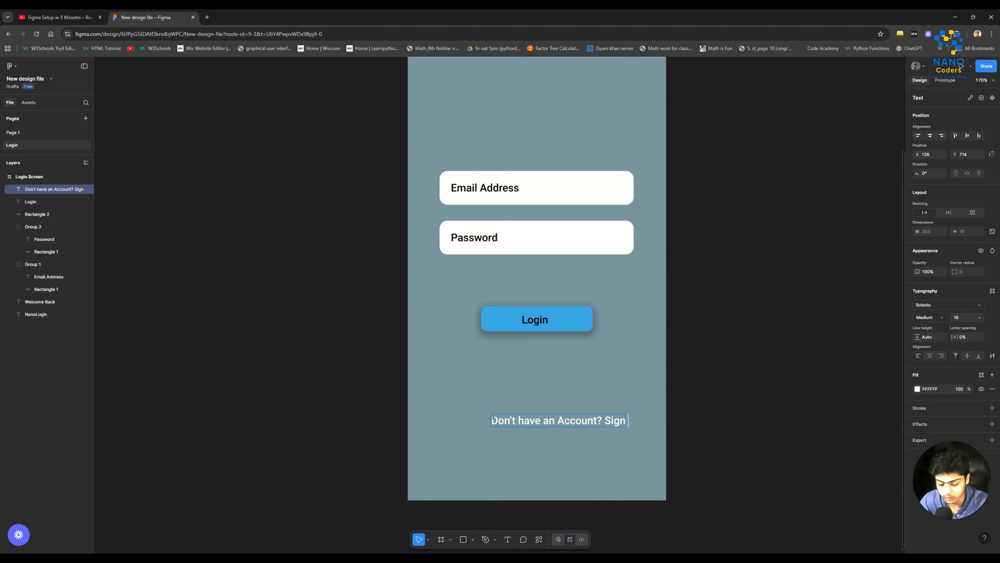
pyautogui.write(' up')
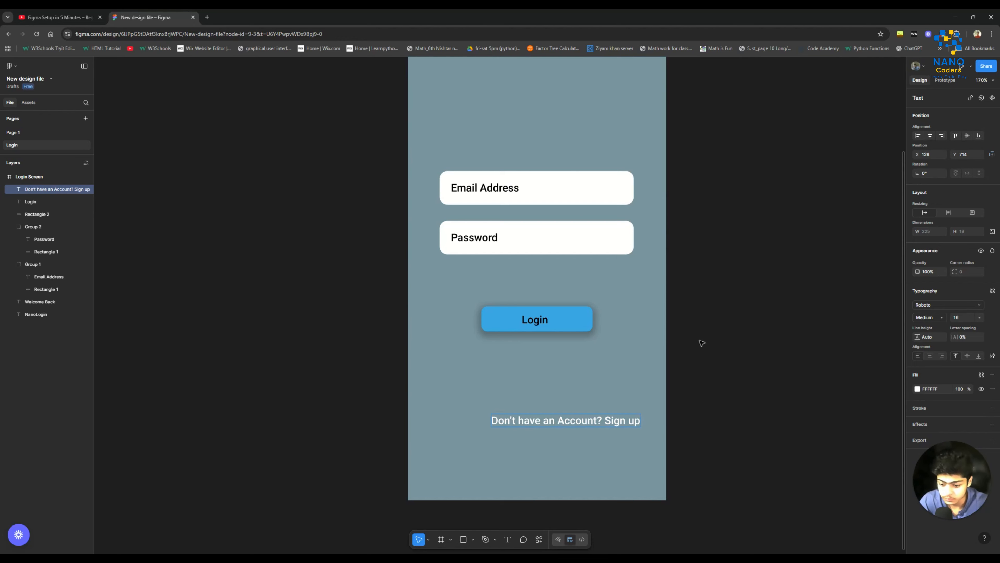
pyautogui.press('Escape')
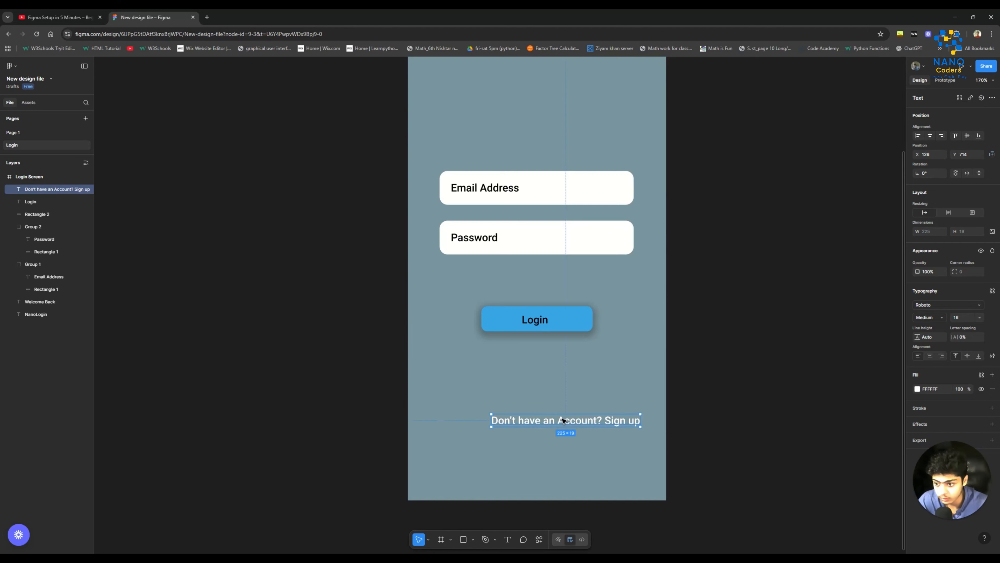
# Move the sign-up text to about X 90, Y 715 and set its text alignment to centre horizontally and middle vertically.
pyautogui.moveTo(562, 420); pyautogui.dragTo(539, 420)
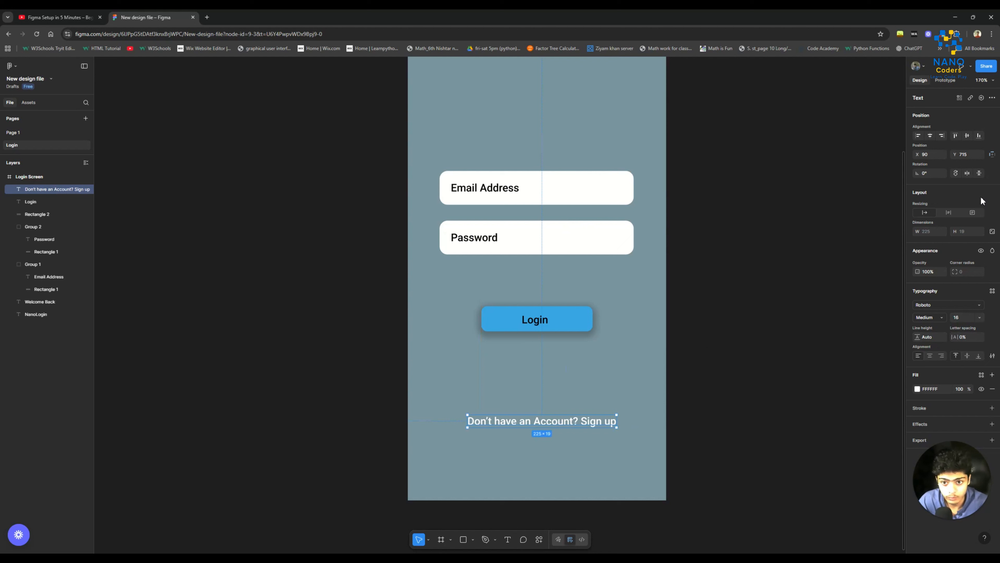
pyautogui.click(928, 357)
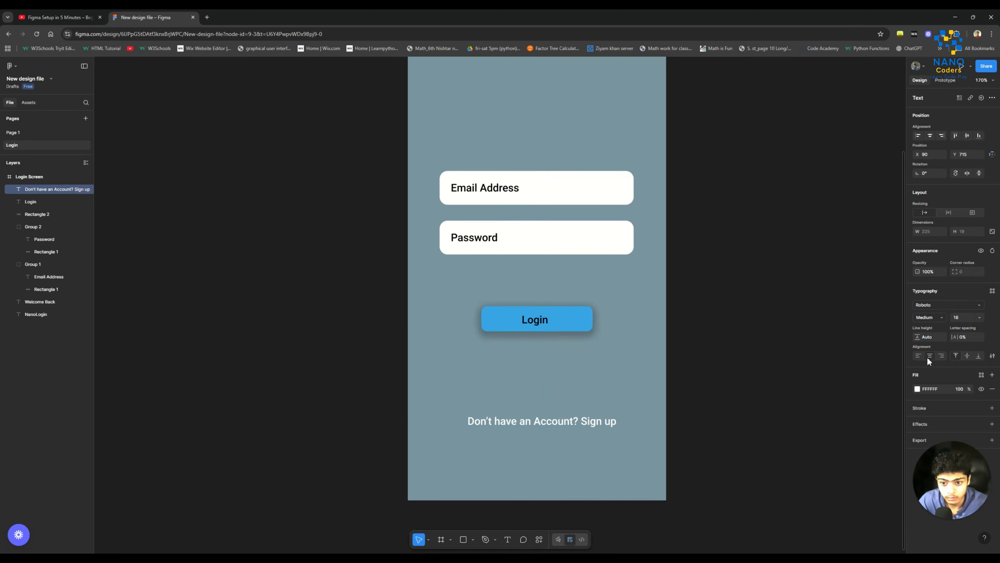
pyautogui.click(970, 356)
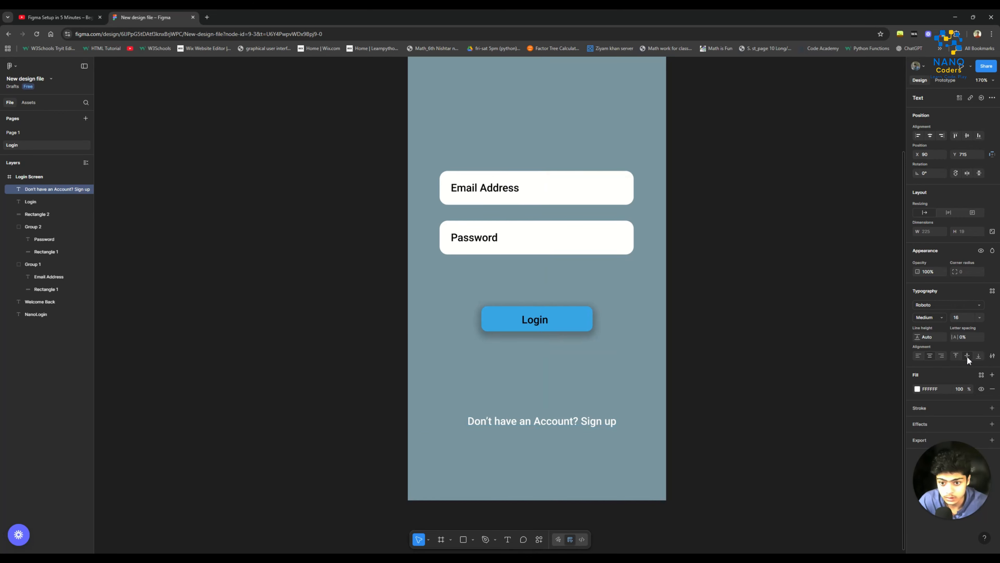
pyautogui.click(543, 435)
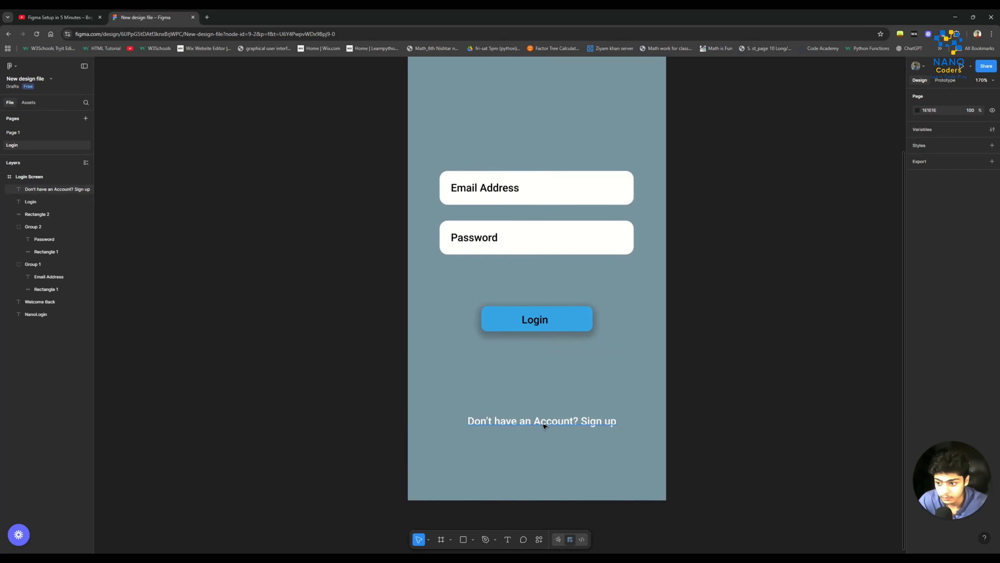
pyautogui.scroll(2, 636, 232)
pyautogui.scroll(-4, 637, 233)
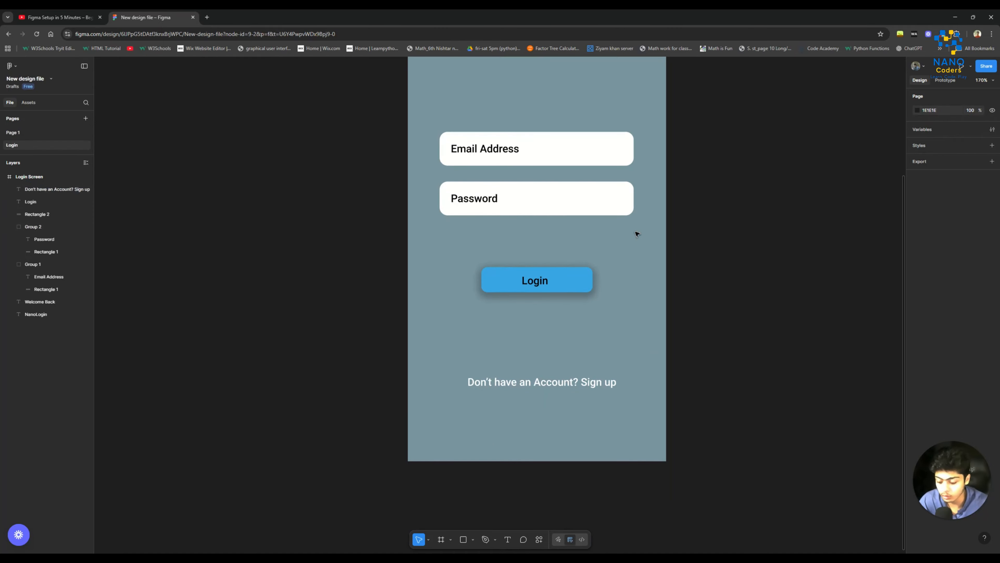
pyautogui.scroll(-3, 637, 233)
pyautogui.scroll(1, 636, 233)
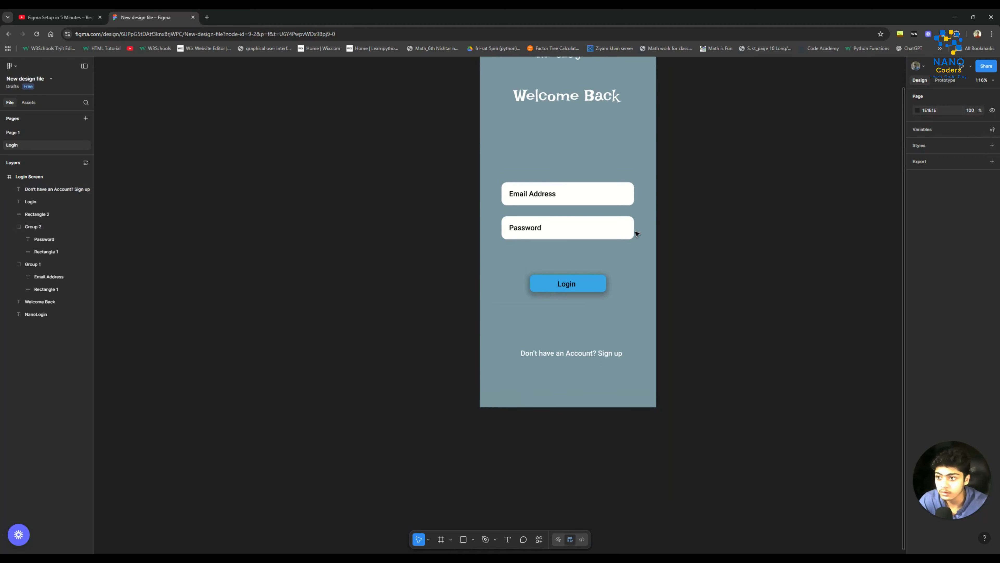
pyautogui.scroll(1, 636, 233)
pyautogui.scroll(2, 637, 233)
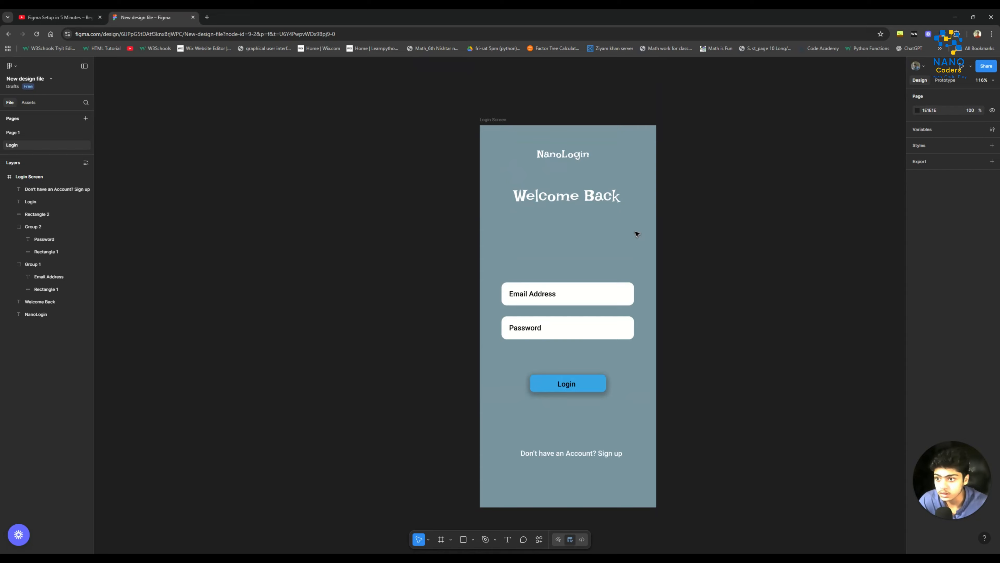